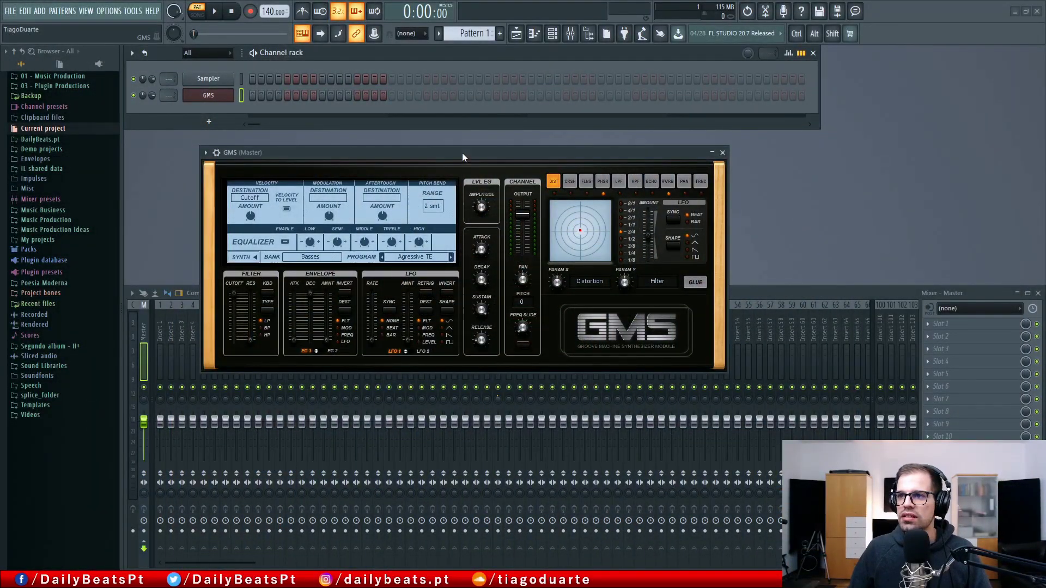
# Move the GMS window higher and switch to the SYNTH oscillator page
pyautogui.moveTo(461, 153); pyautogui.dragTo(459, 133)
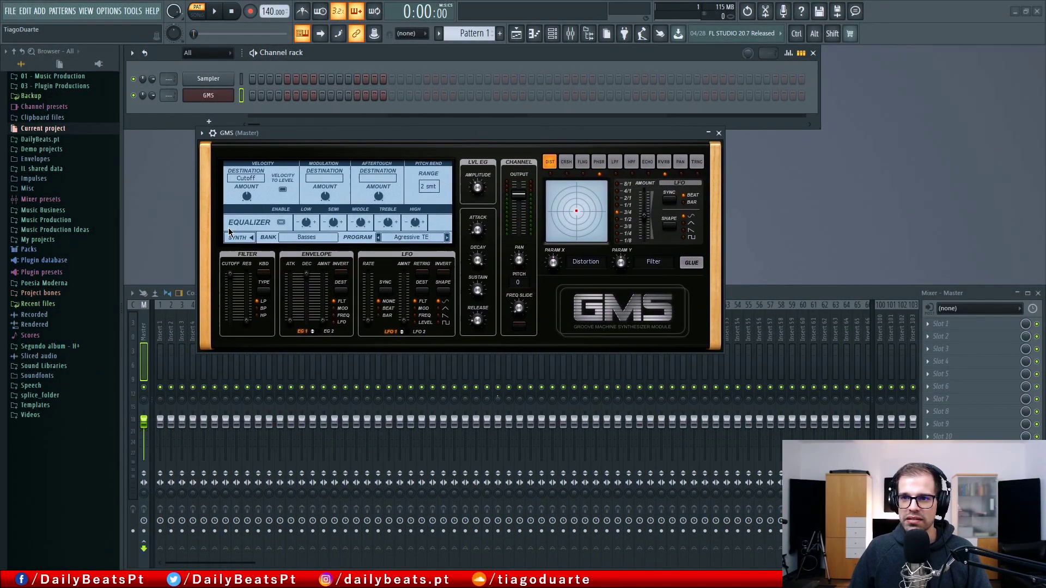
pyautogui.click(235, 236)
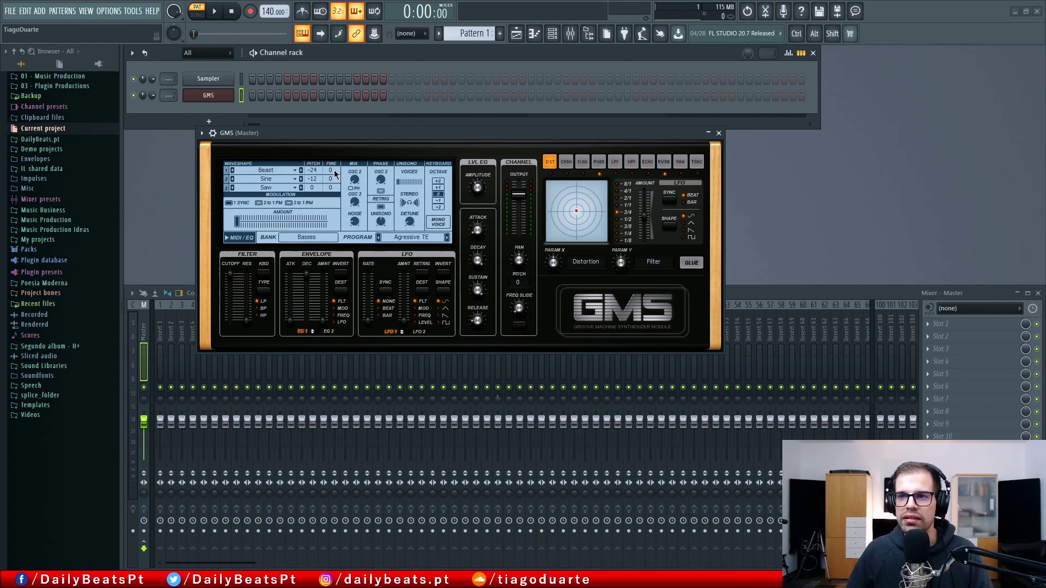
pyautogui.click(300, 171)
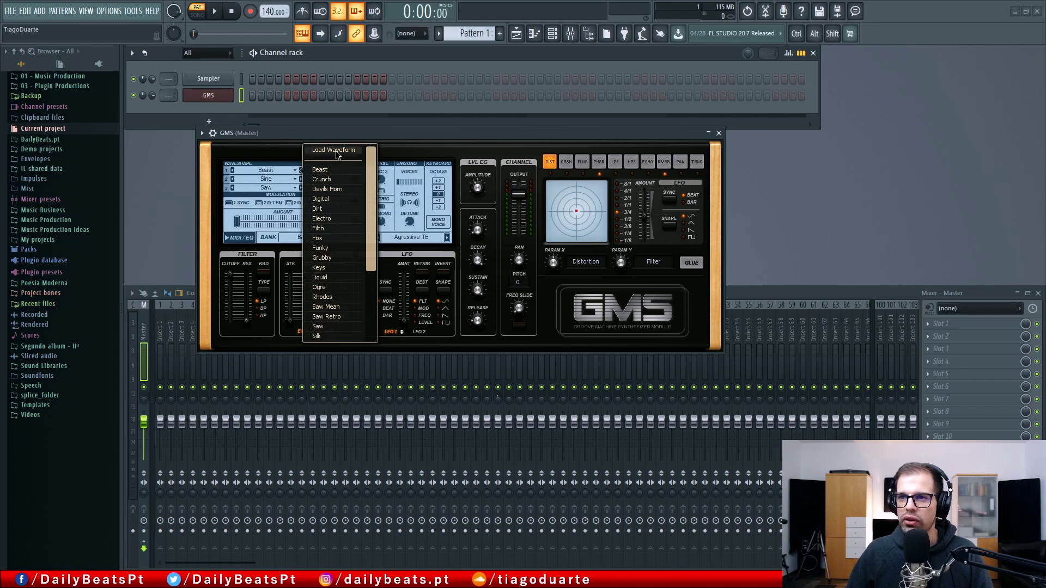
pyautogui.scroll(-4, 341, 192)
pyautogui.scroll(-2, 343, 198)
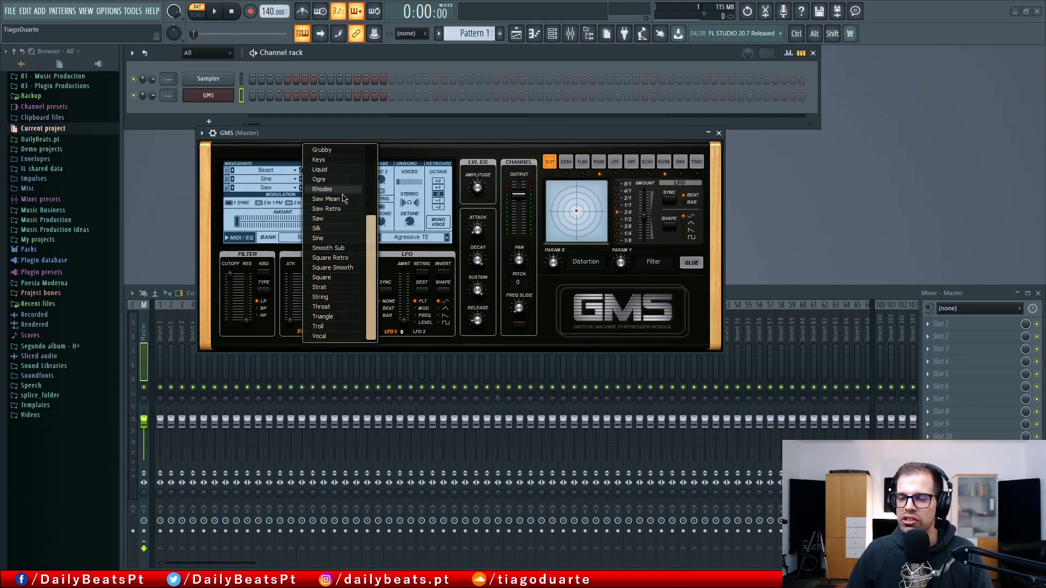
pyautogui.scroll(3, 343, 198)
pyautogui.scroll(3, 339, 193)
pyautogui.scroll(2, 335, 187)
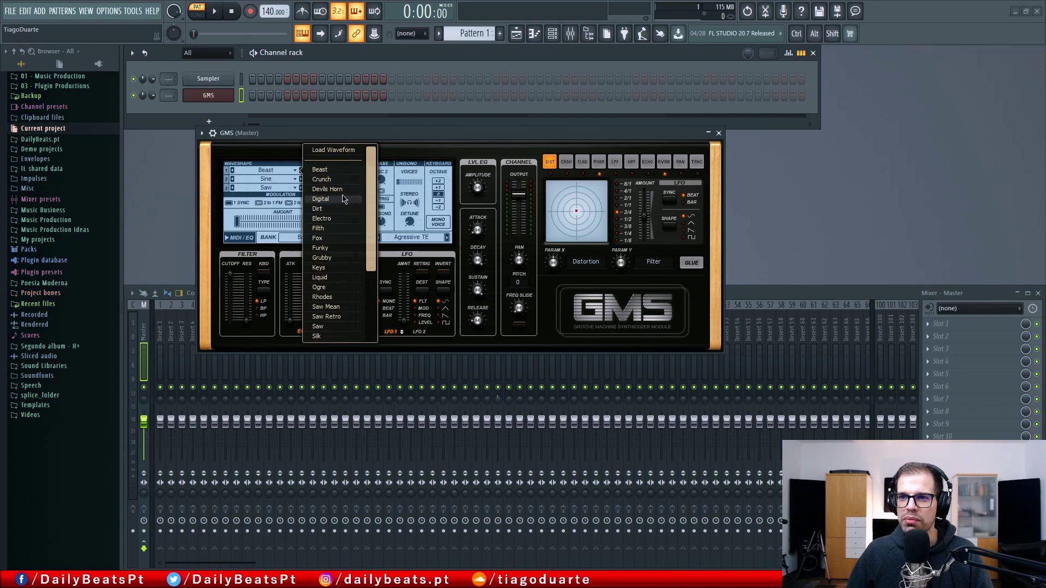
pyautogui.scroll(-2, 331, 183)
pyautogui.scroll(-2, 331, 188)
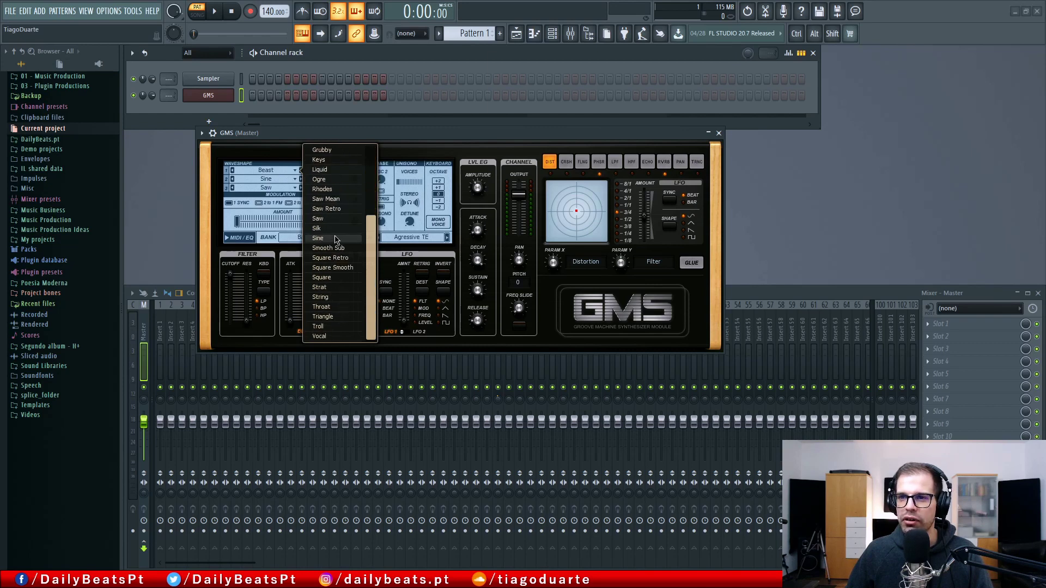
pyautogui.click(272, 169)
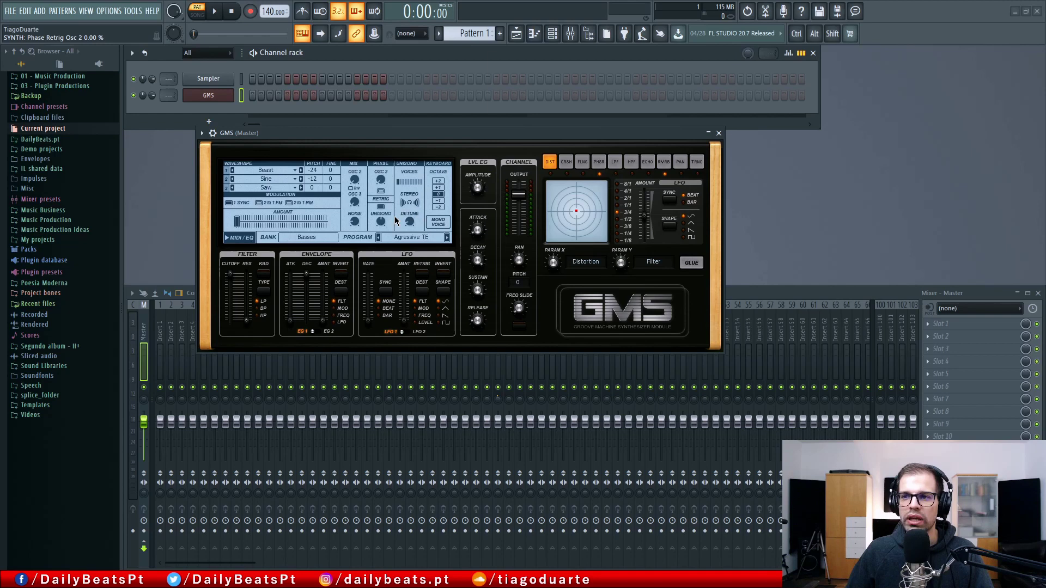
# Load the Default patch from the 5. User bank and play a note
pyautogui.click(309, 239)
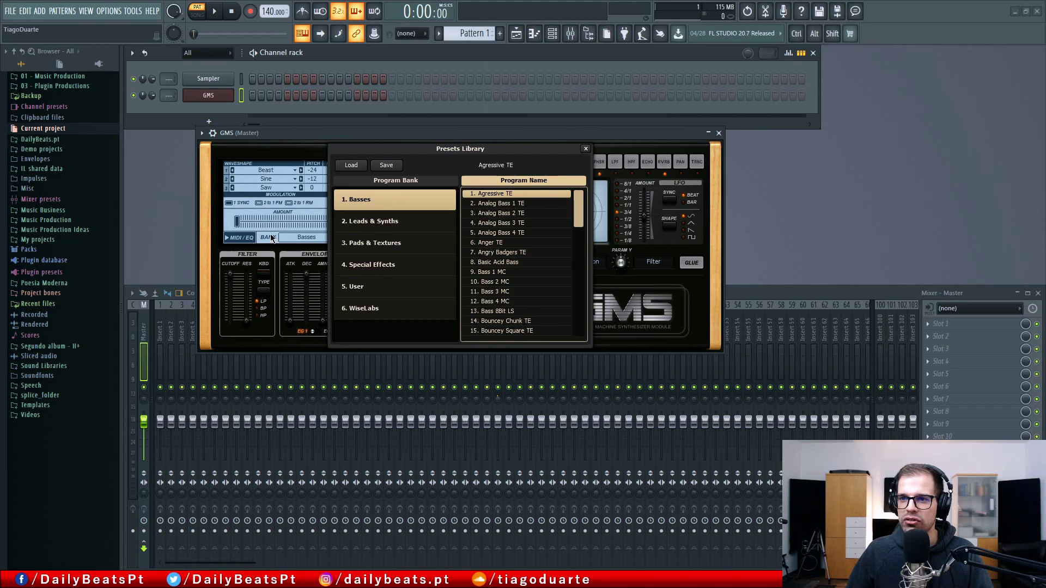
pyautogui.click(360, 286)
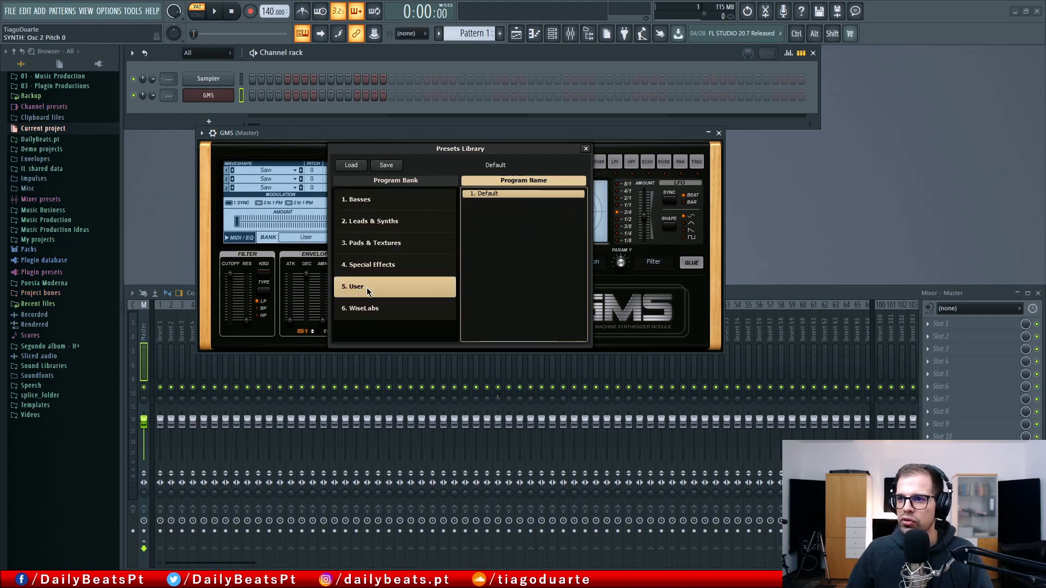
pyautogui.doubleClick(483, 199)
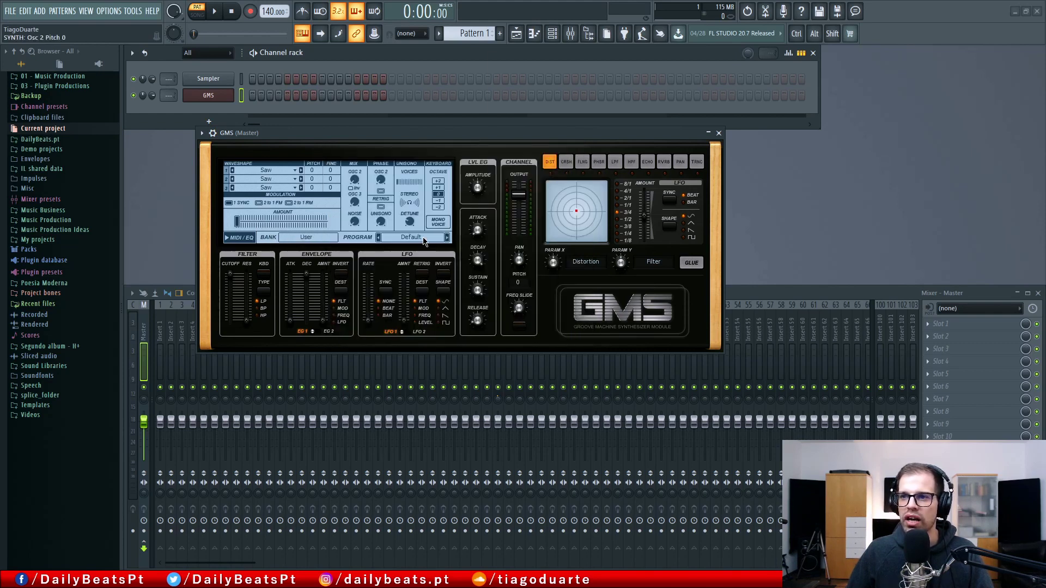
pyautogui.press('z')
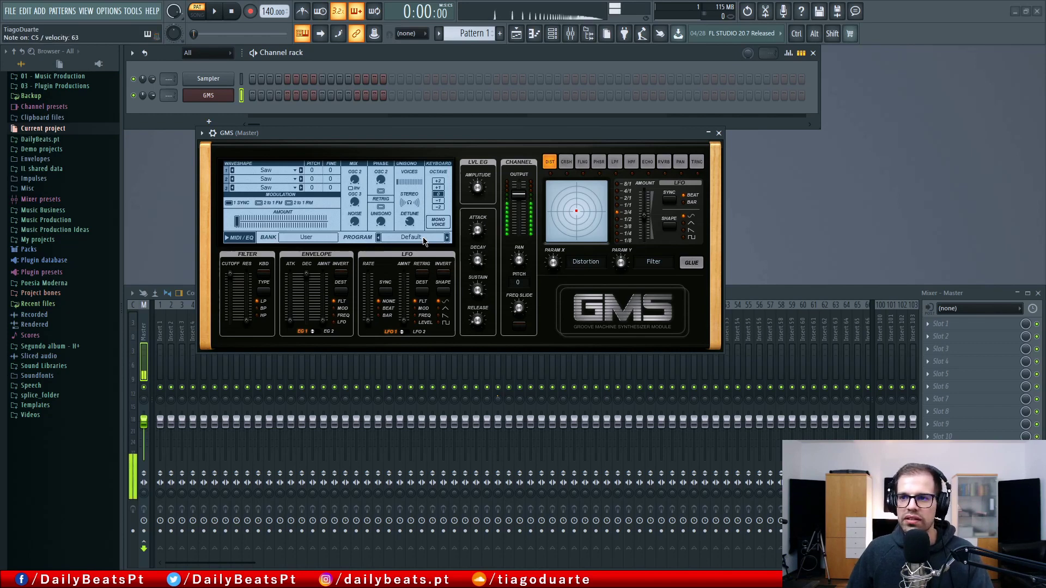
# Audition oscillator 1 waveshapes from Sine through Beast, playing a note after each change
pyautogui.click(303, 170)
pyautogui.press('z')
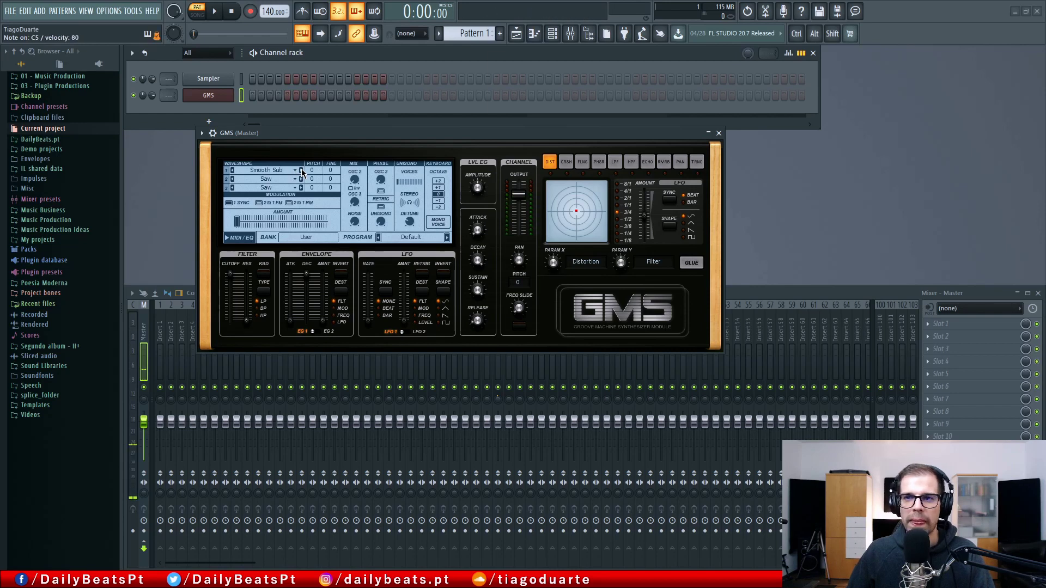
pyautogui.click(303, 171)
pyautogui.press('z')
pyautogui.click(303, 170)
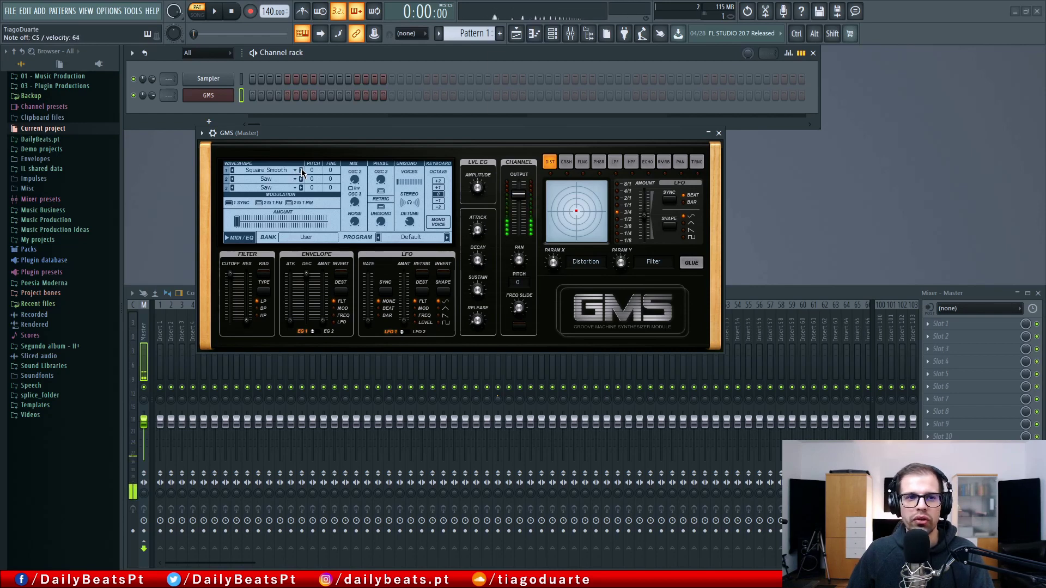
pyautogui.press('z')
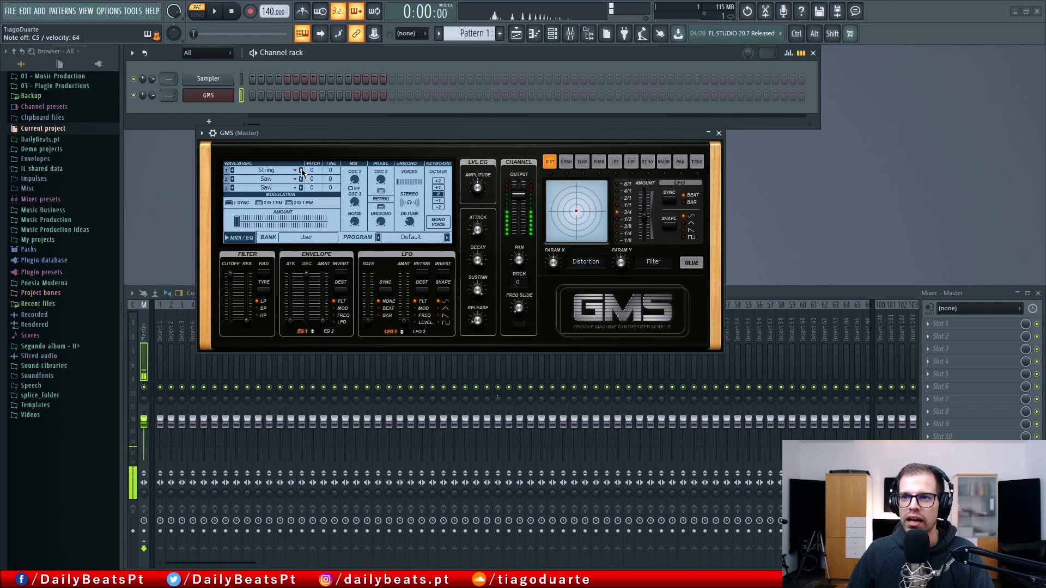
pyautogui.click(303, 170)
pyautogui.press('z')
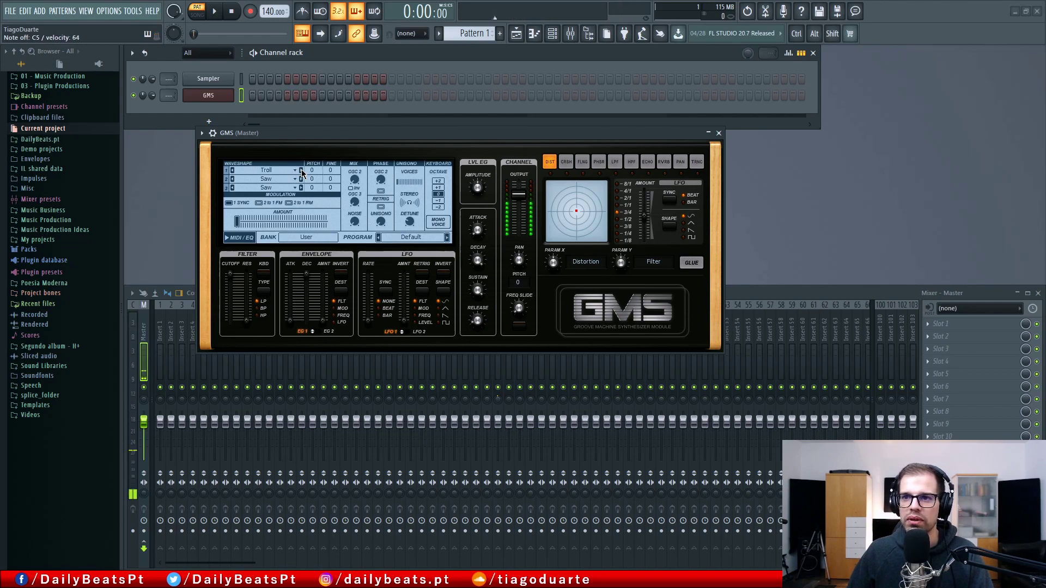
pyautogui.click(300, 174)
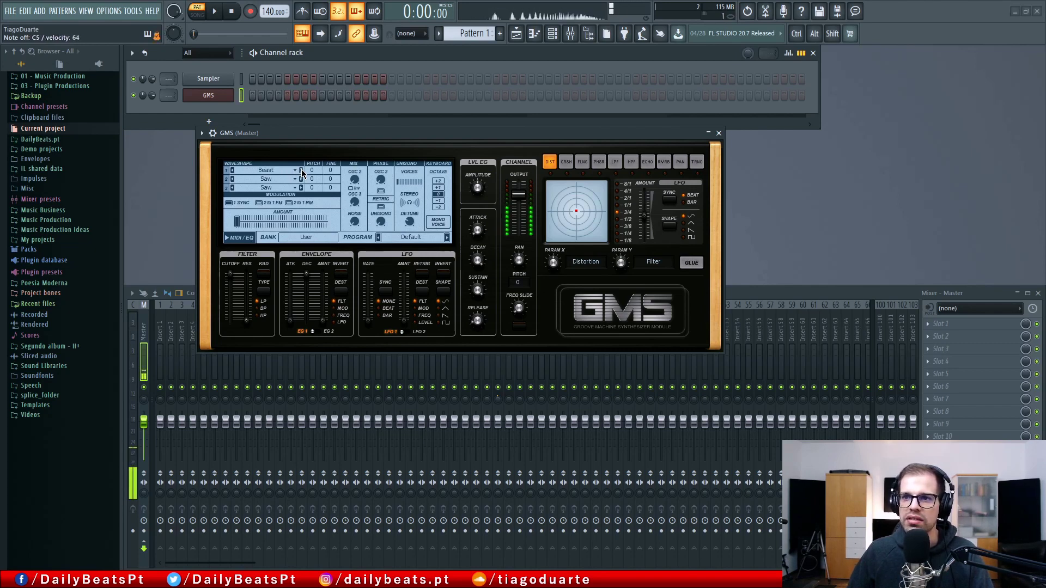
pyautogui.click(301, 174)
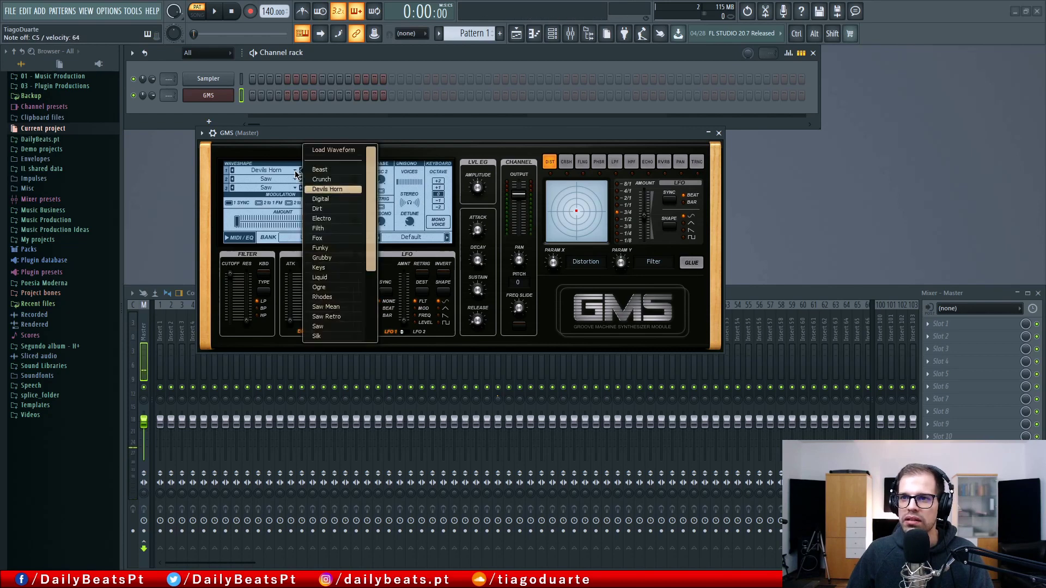
# Set oscillator 1 to Sine with detune 0, and oscillator 2 to +12 with mix 0%
pyautogui.click(328, 313)
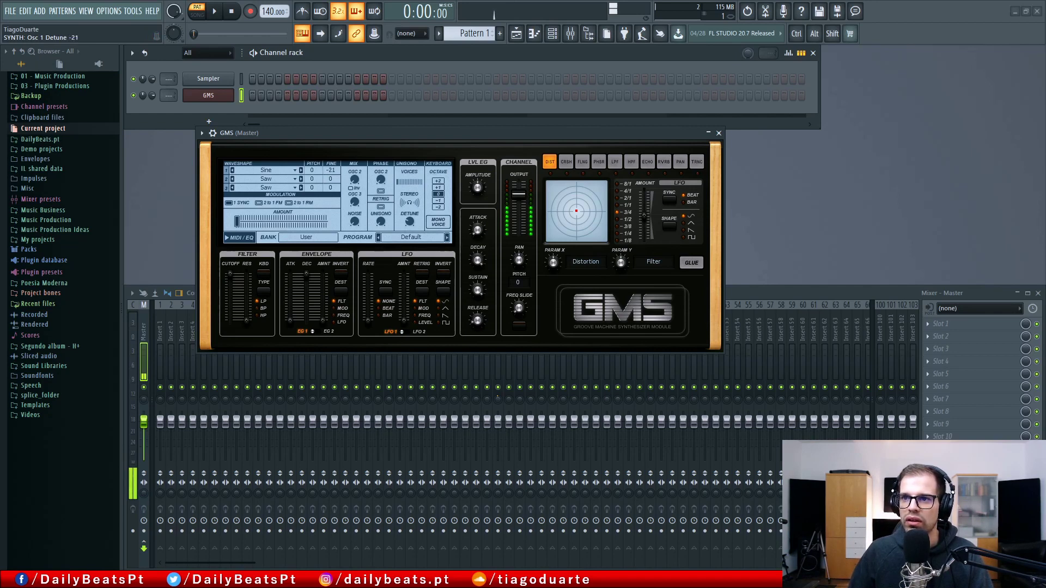
pyautogui.moveTo(331, 171); pyautogui.dragTo(330, 173)
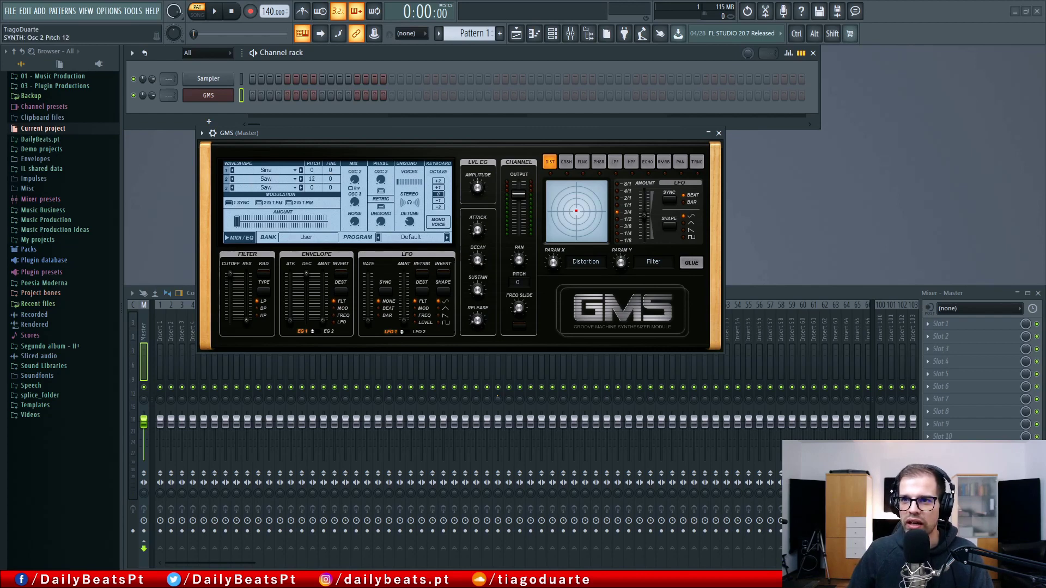
pyautogui.moveTo(354, 180)
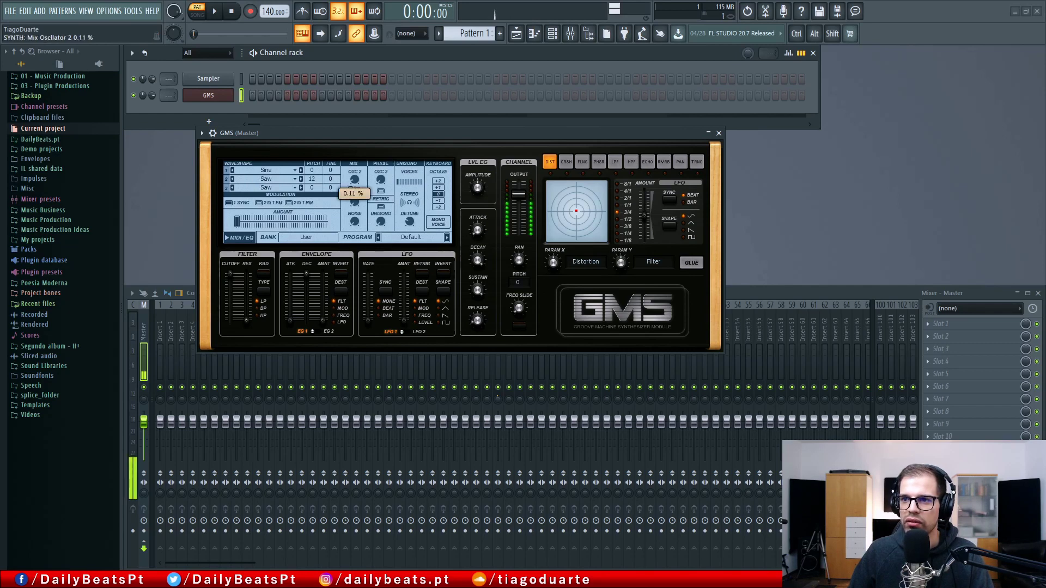
pyautogui.moveTo(355, 182); pyautogui.dragTo(354, 180)
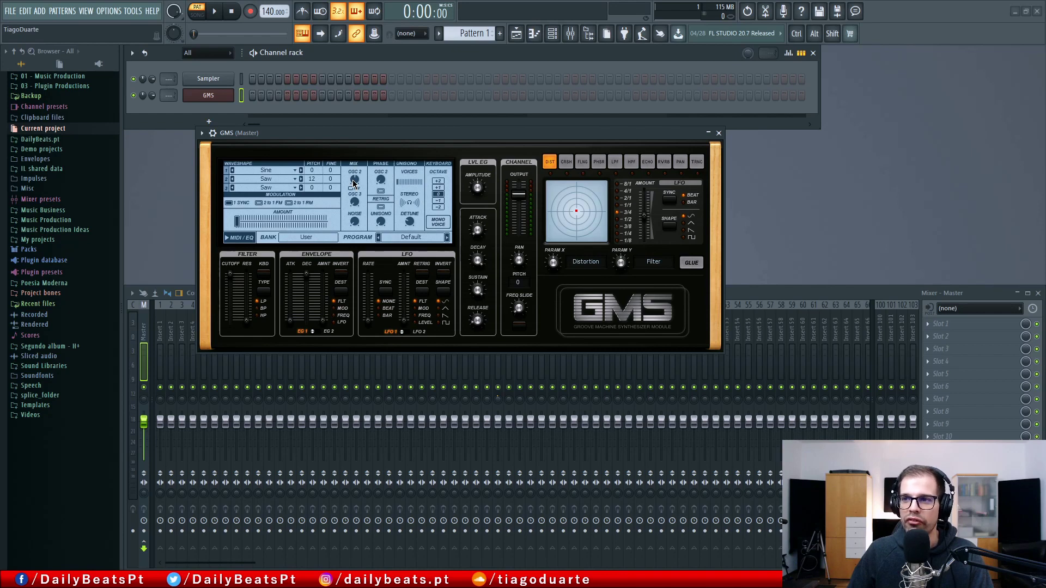
pyautogui.moveTo(354, 186); pyautogui.dragTo(356, 180)
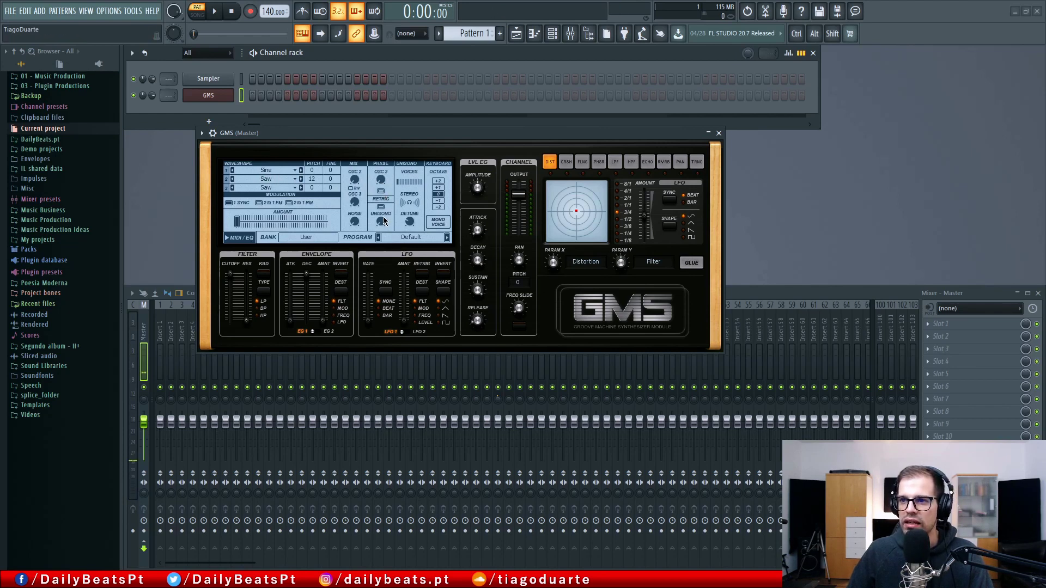
# Raise unison to four voices and adjust its stereo spread, auditioning a note
pyautogui.click(411, 187)
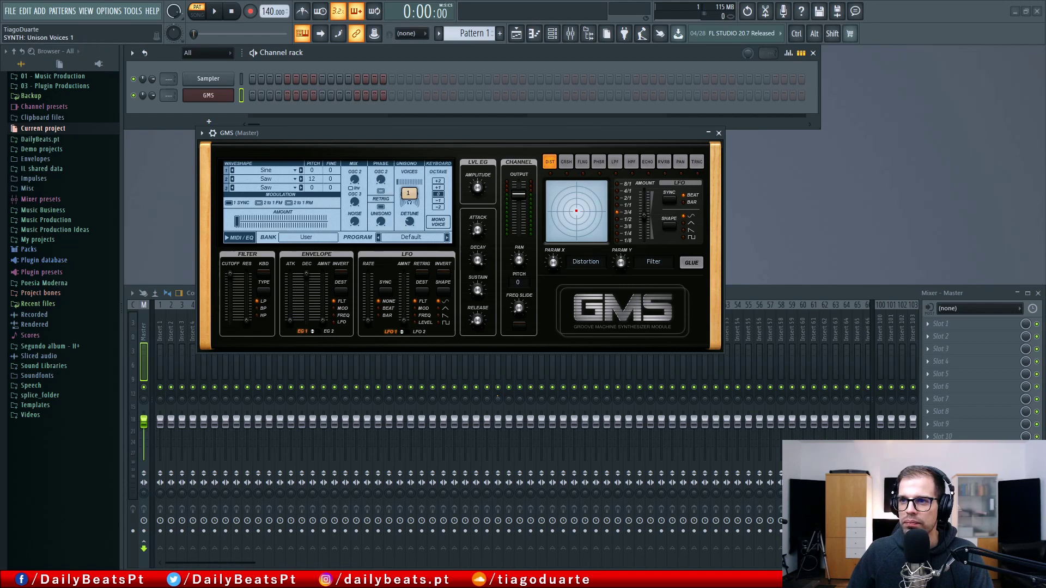
pyautogui.moveTo(410, 188); pyautogui.dragTo(410, 196)
pyautogui.click(410, 204)
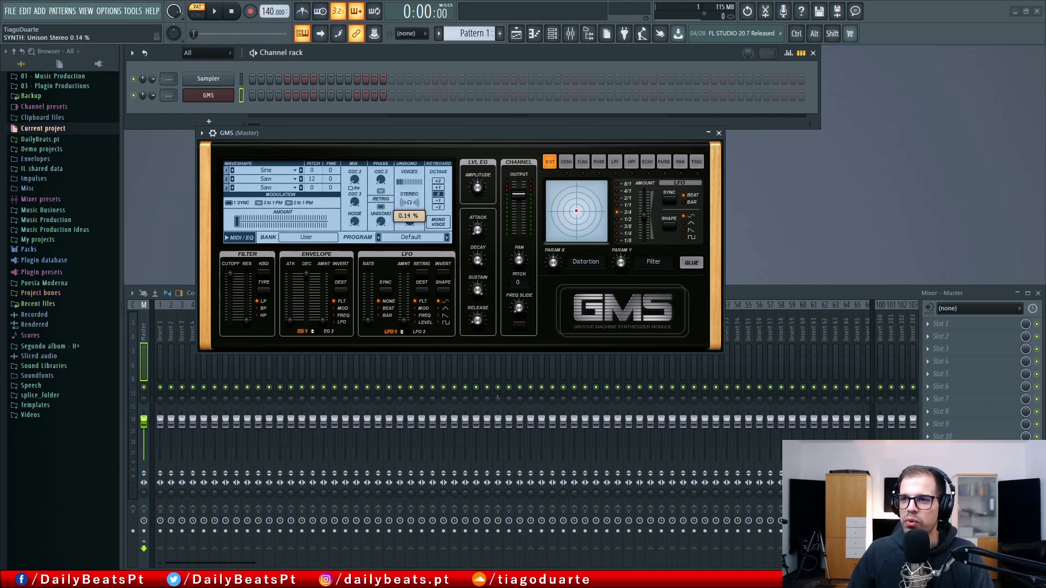
pyautogui.press('z')
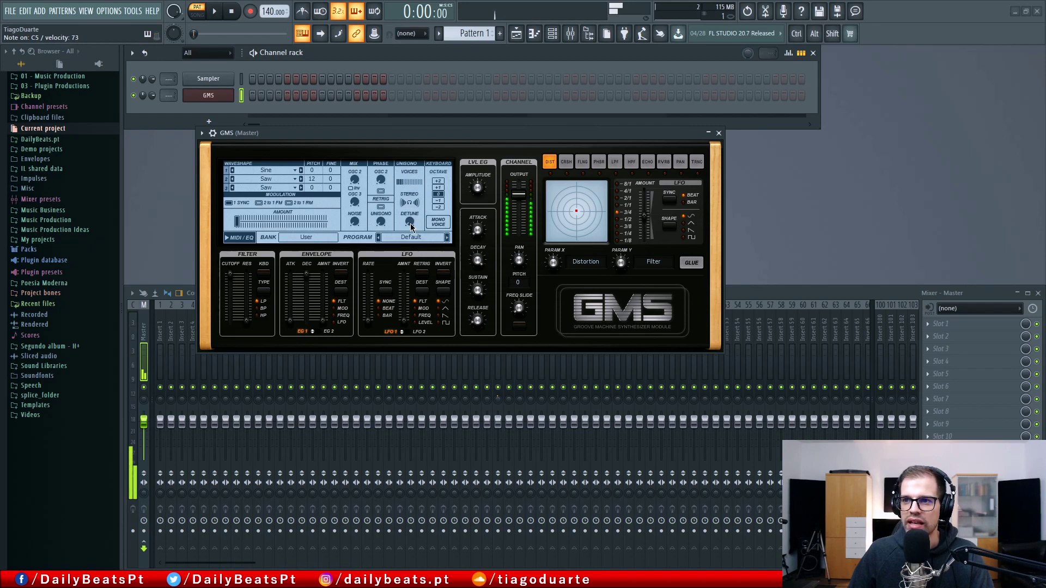
# Set a slight unison detune and retune the oscillator 2 mix and unison stereo spread
pyautogui.moveTo(411, 224); pyautogui.dragTo(410, 219)
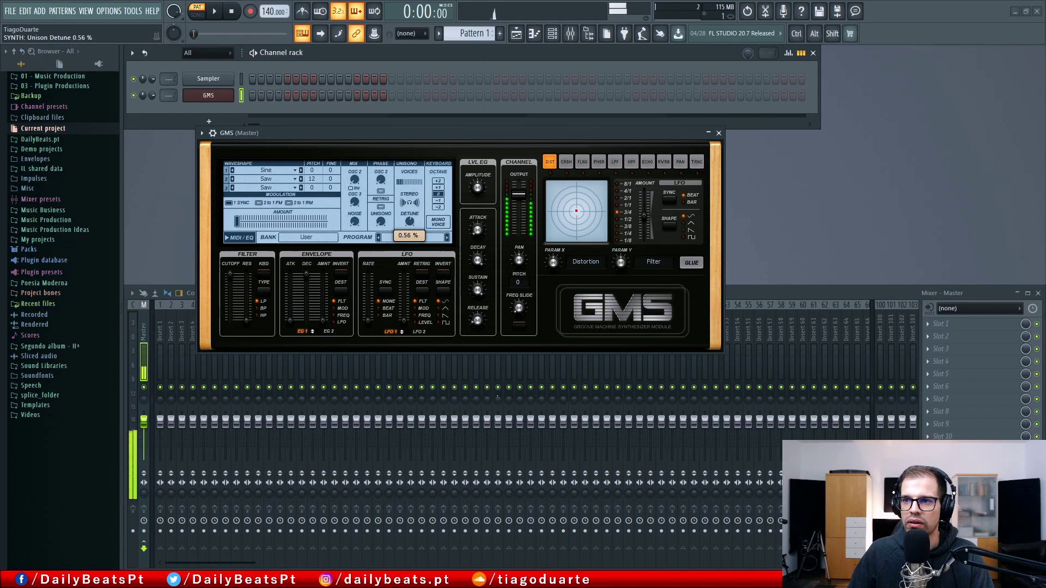
pyautogui.moveTo(410, 219); pyautogui.dragTo(410, 221)
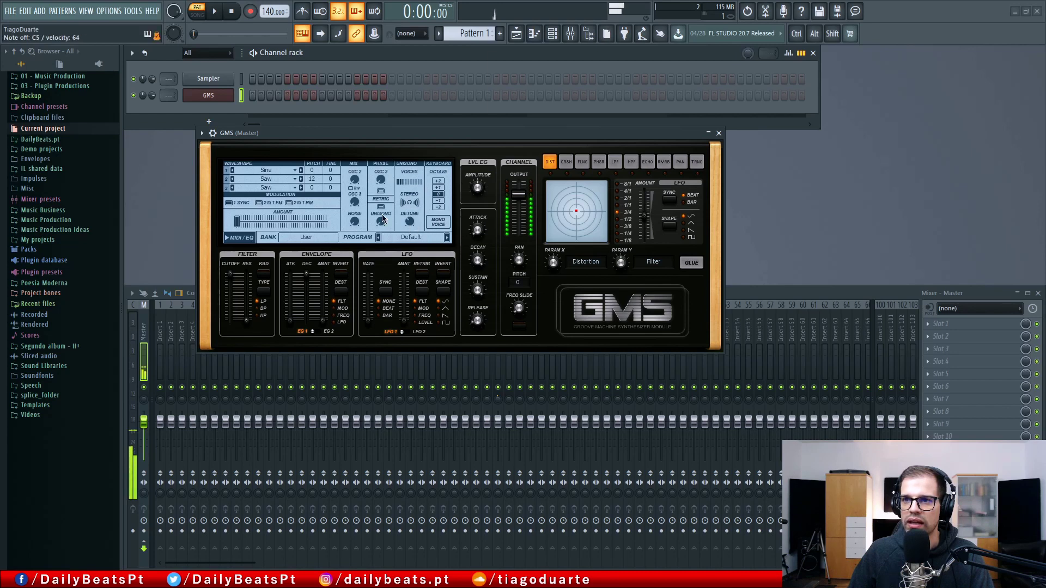
pyautogui.moveTo(354, 183); pyautogui.dragTo(354, 181)
pyautogui.press('z')
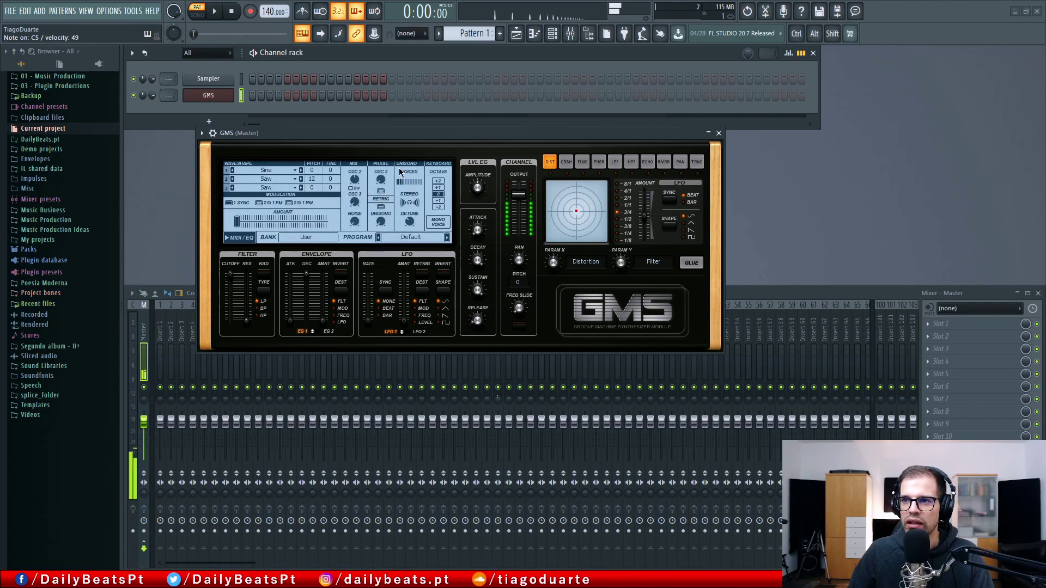
pyautogui.moveTo(408, 203); pyautogui.dragTo(408, 188)
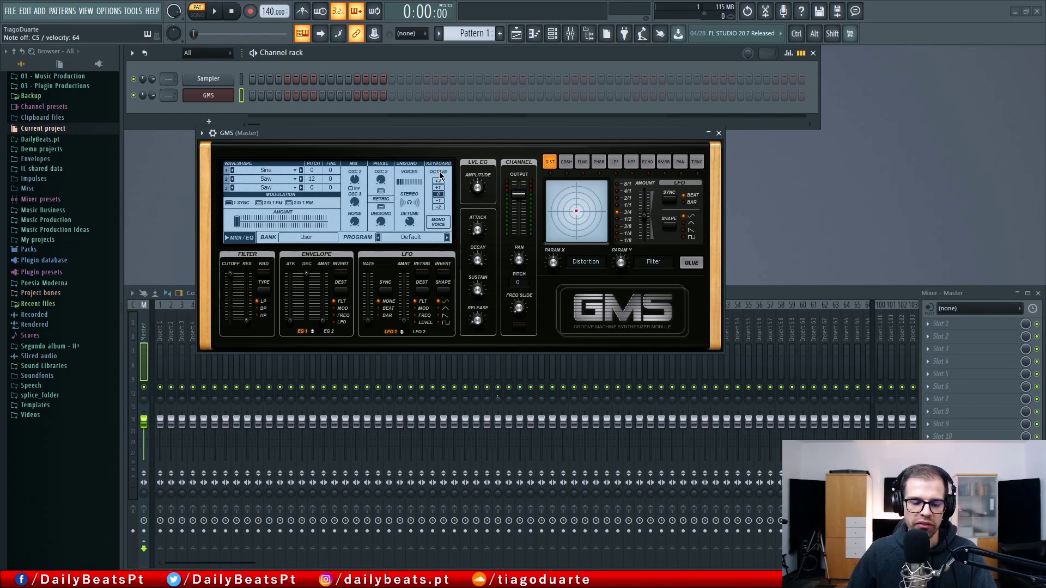
# Open the GMS piano roll from its channel menu and play C5
pyautogui.rightClick(208, 95)
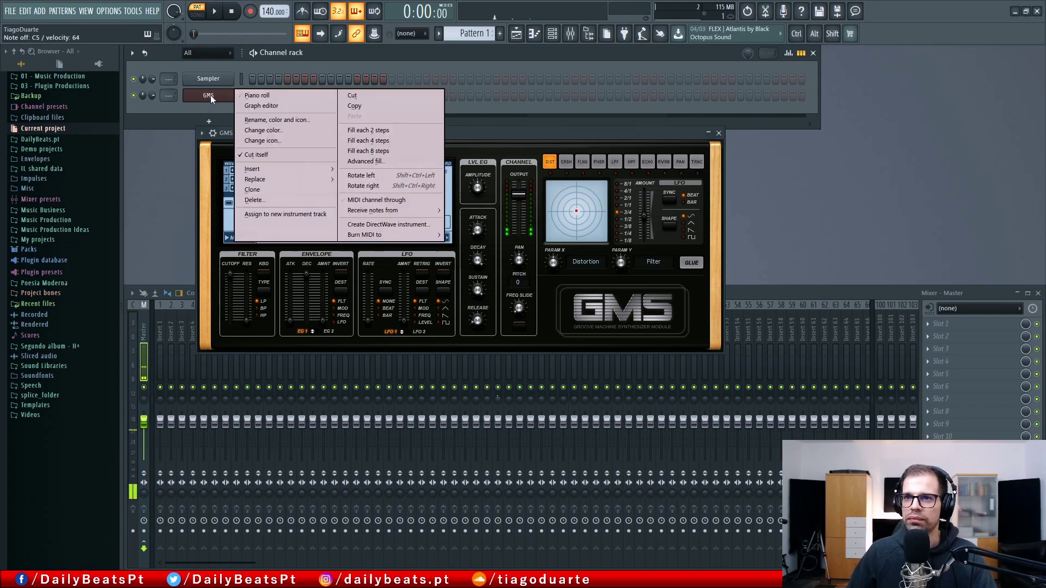
pyautogui.click(257, 96)
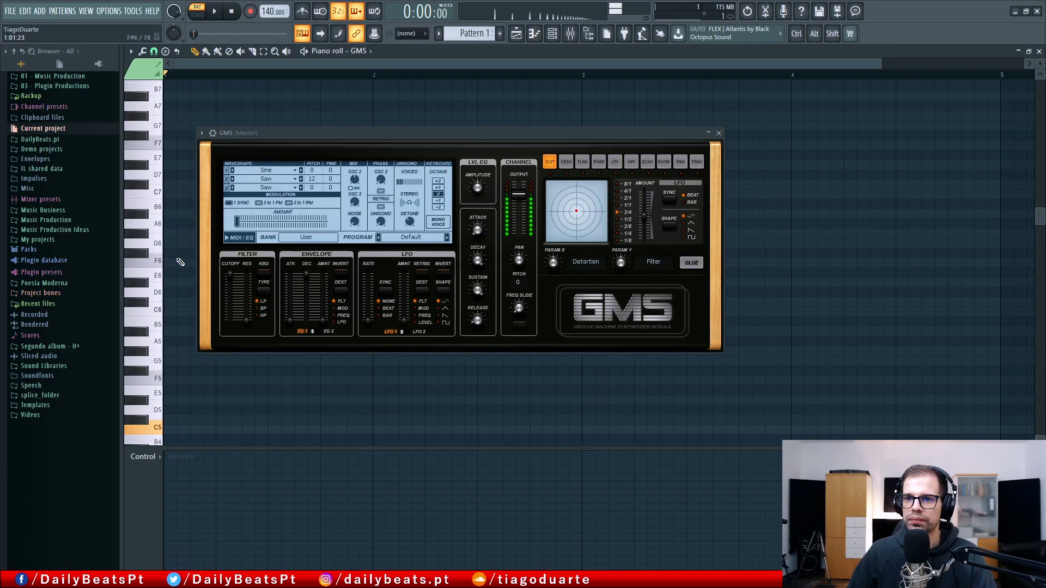
pyautogui.scroll(-3, 156, 327)
pyautogui.click(156, 348)
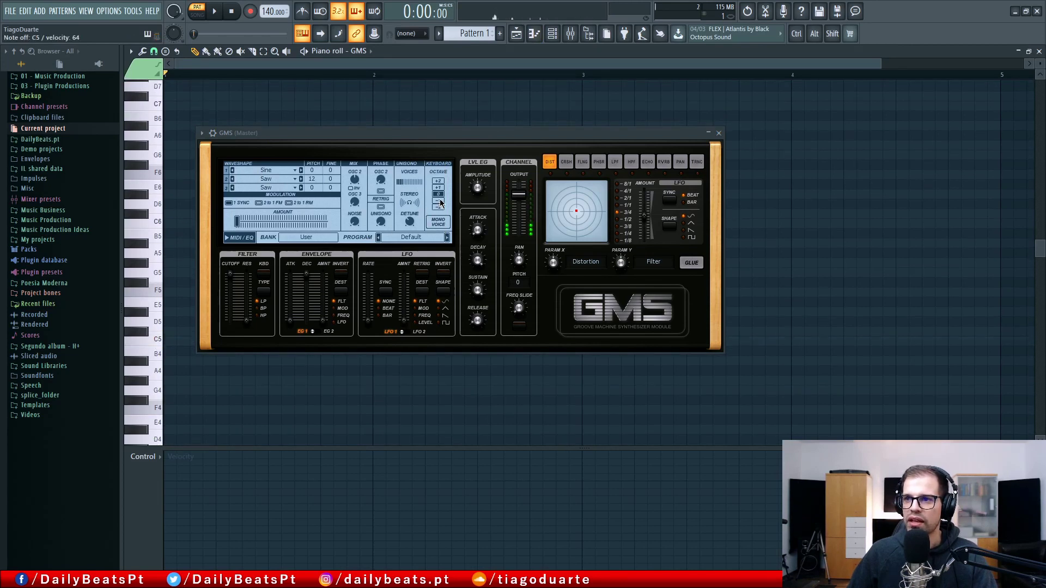
pyautogui.click(151, 339)
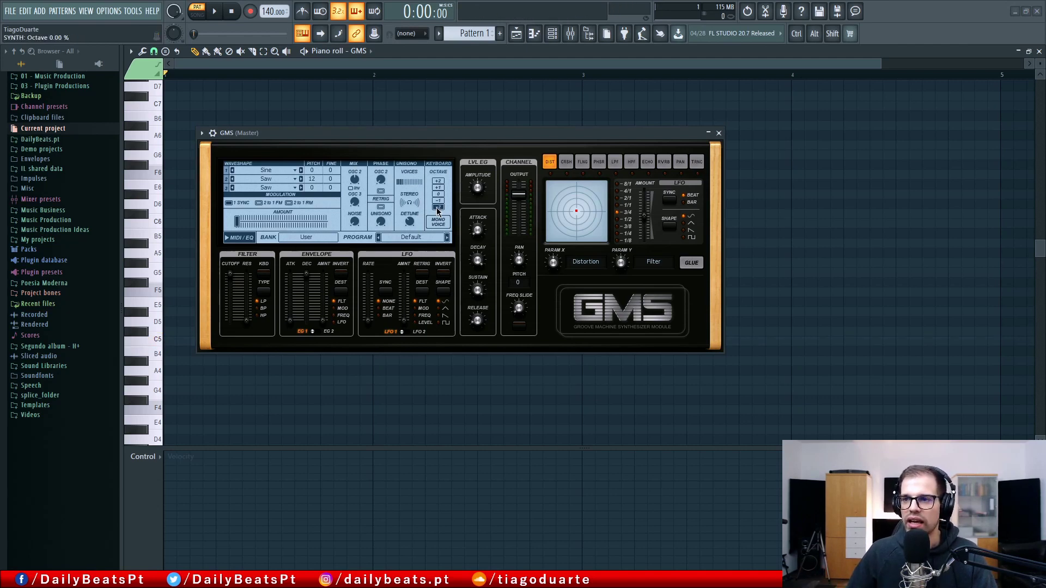
pyautogui.press('z')
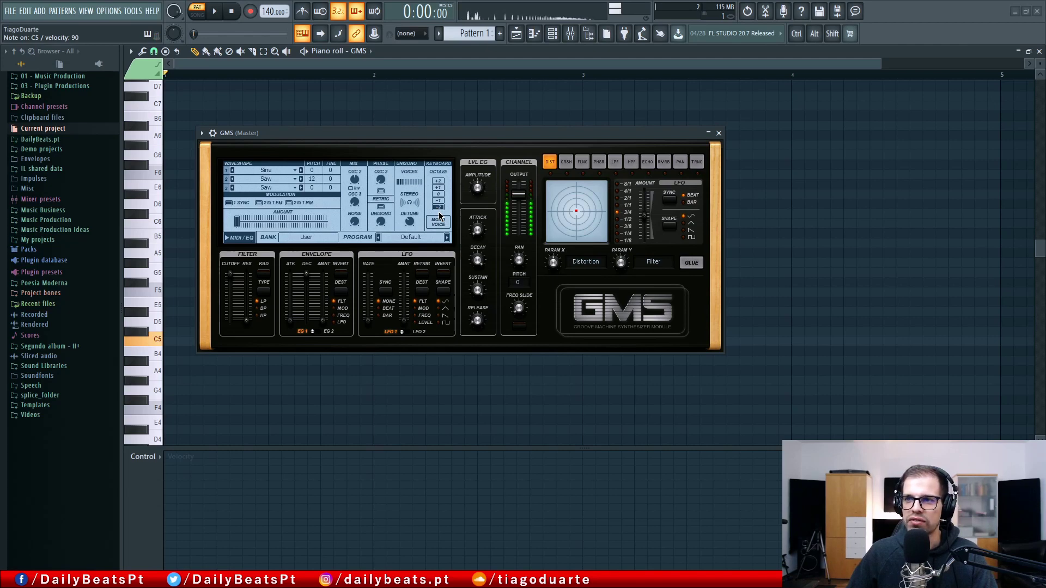
# Shift the synth octave while holding C5, then enable MONO VOICE and test it
pyautogui.press('z')
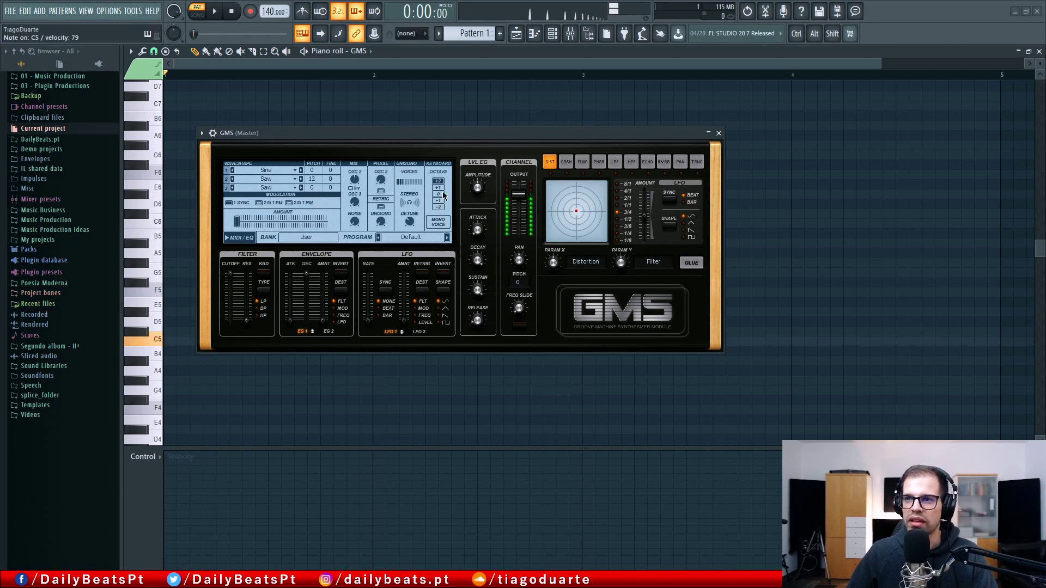
pyautogui.moveTo(446, 196); pyautogui.dragTo(448, 222)
pyautogui.press('z')
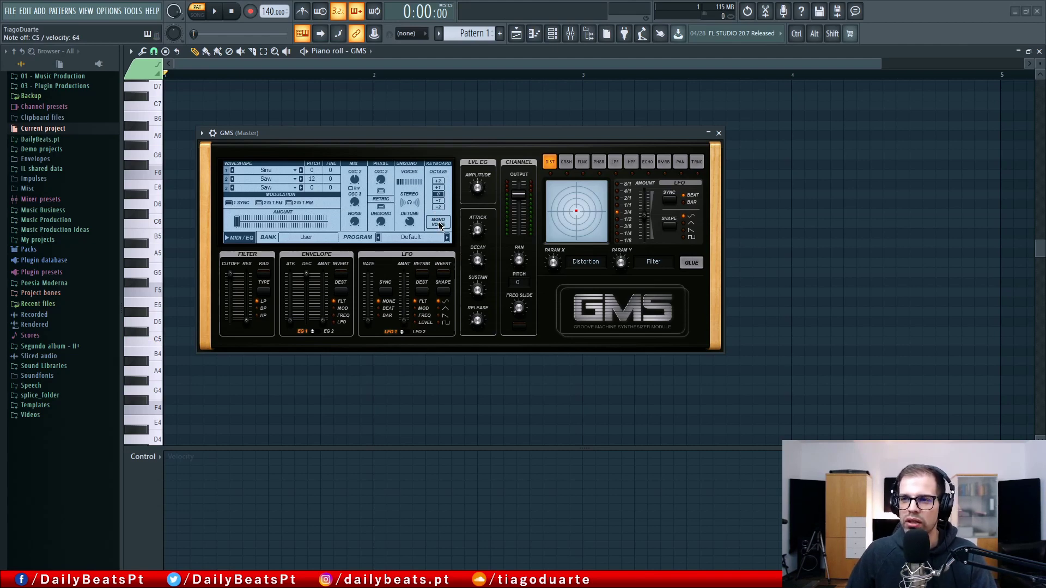
pyautogui.click(442, 225)
pyautogui.press('z')
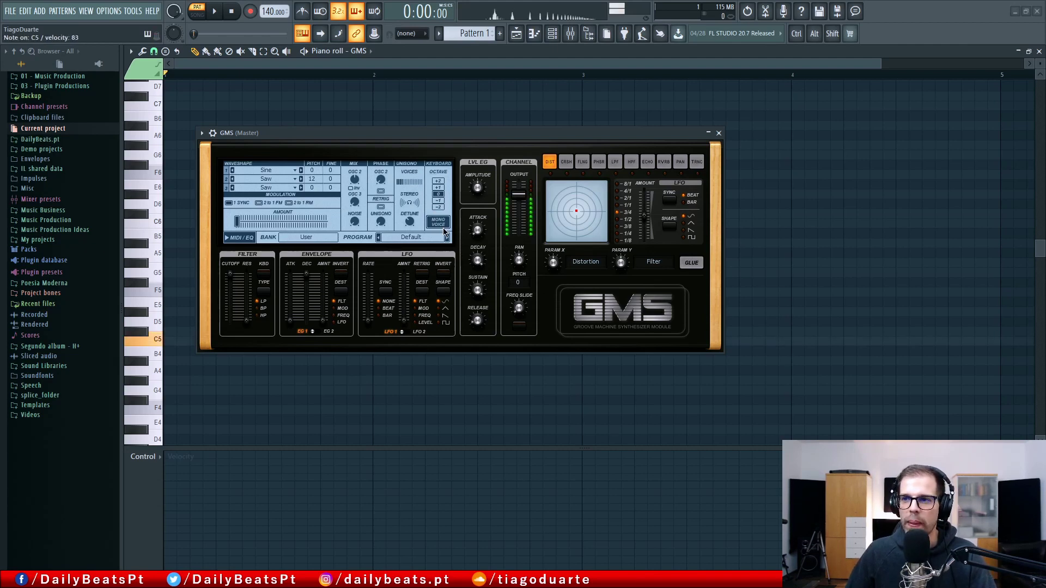
# Check the MIDI/EQ page, return to SYNTH, and raise modulation amount to about 0.25%
pyautogui.click(241, 238)
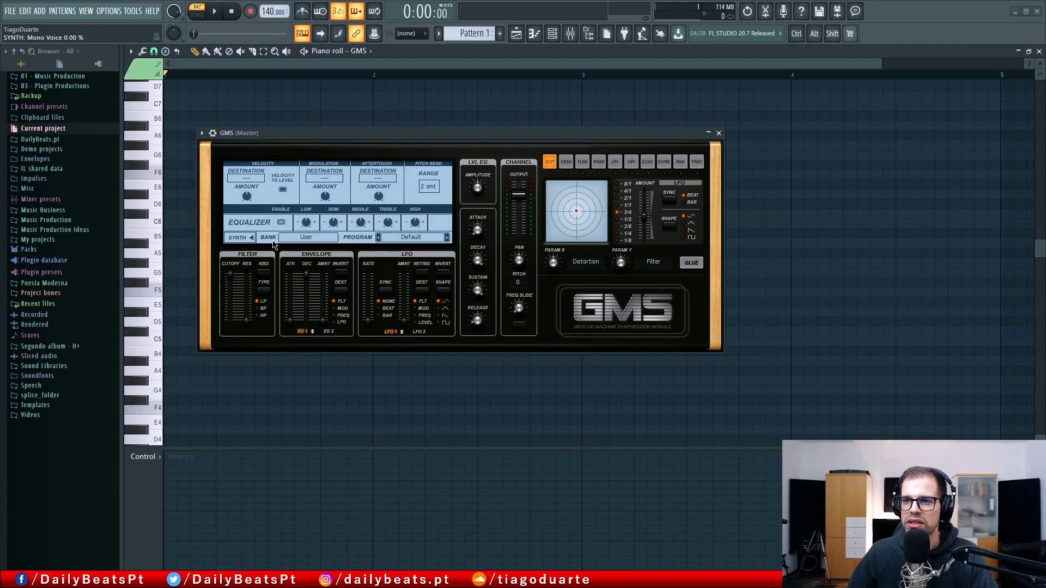
pyautogui.click(248, 239)
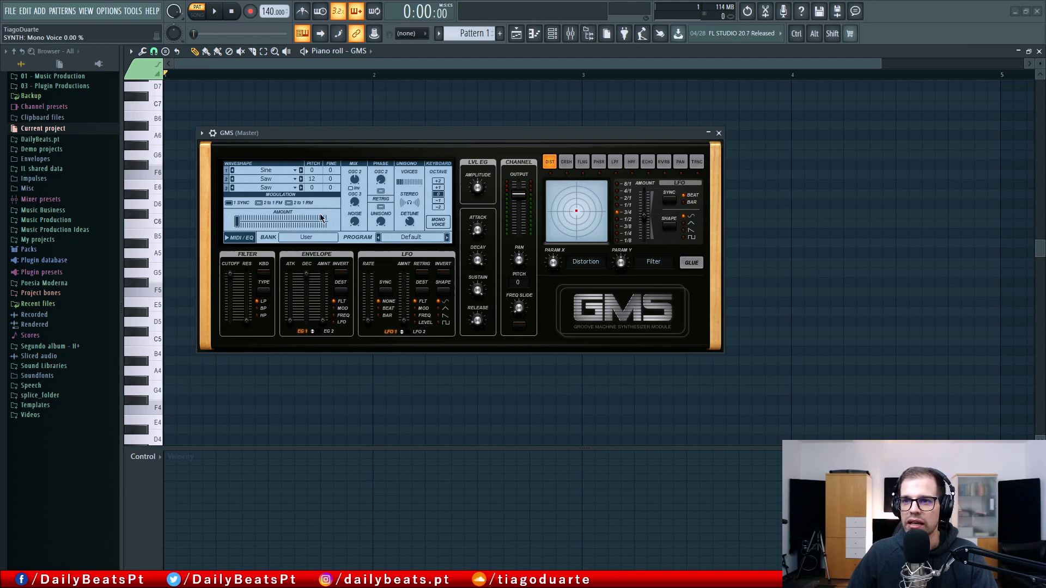
pyautogui.moveTo(259, 220)
pyautogui.mouseDown()
pyautogui.moveTo(268, 222)
pyautogui.moveTo(255, 221)
pyautogui.mouseUp()
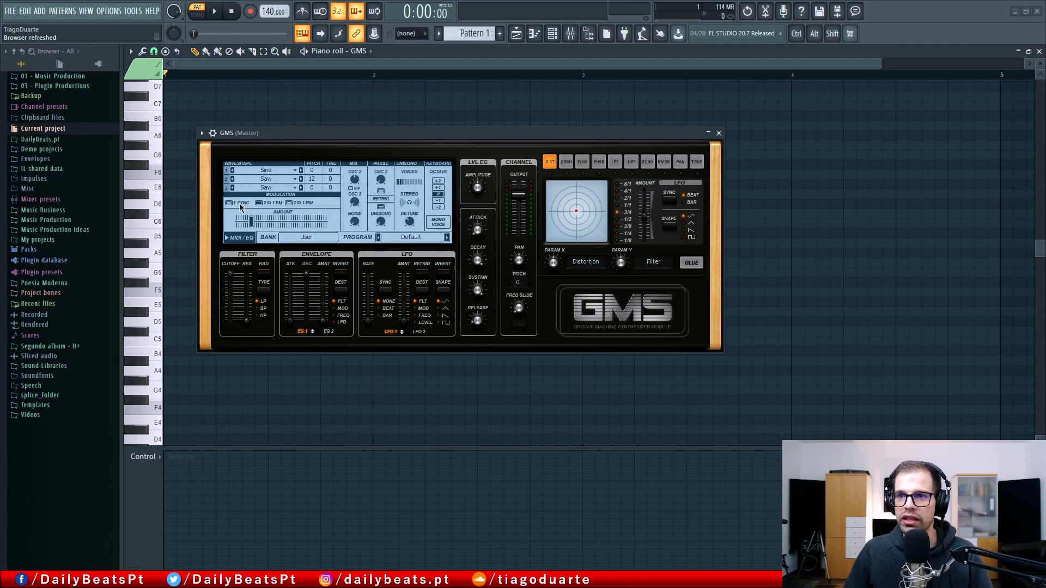
pyautogui.click(311, 237)
pyautogui.click(314, 241)
pyautogui.click(400, 242)
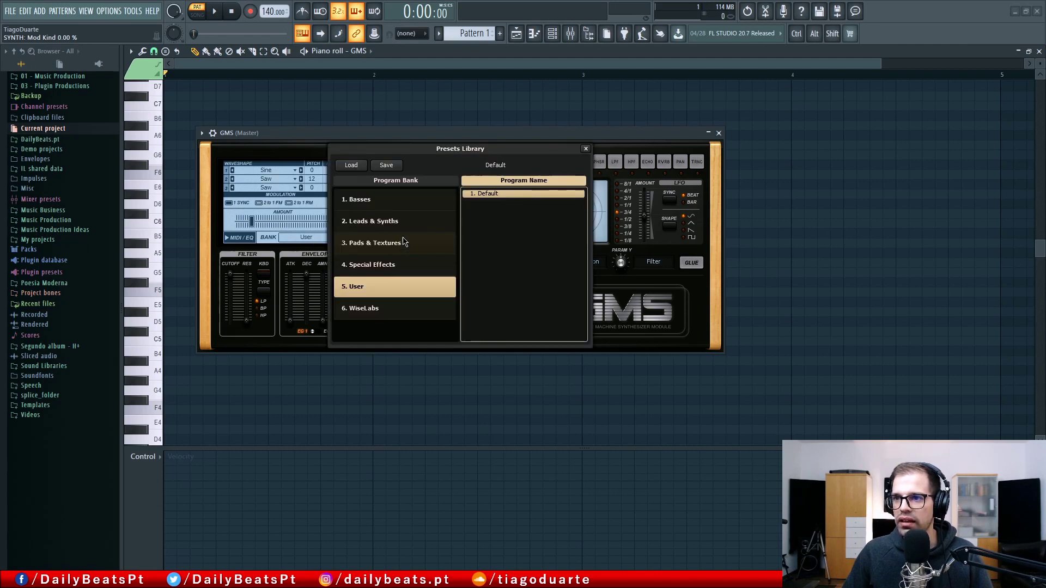
pyautogui.click(584, 150)
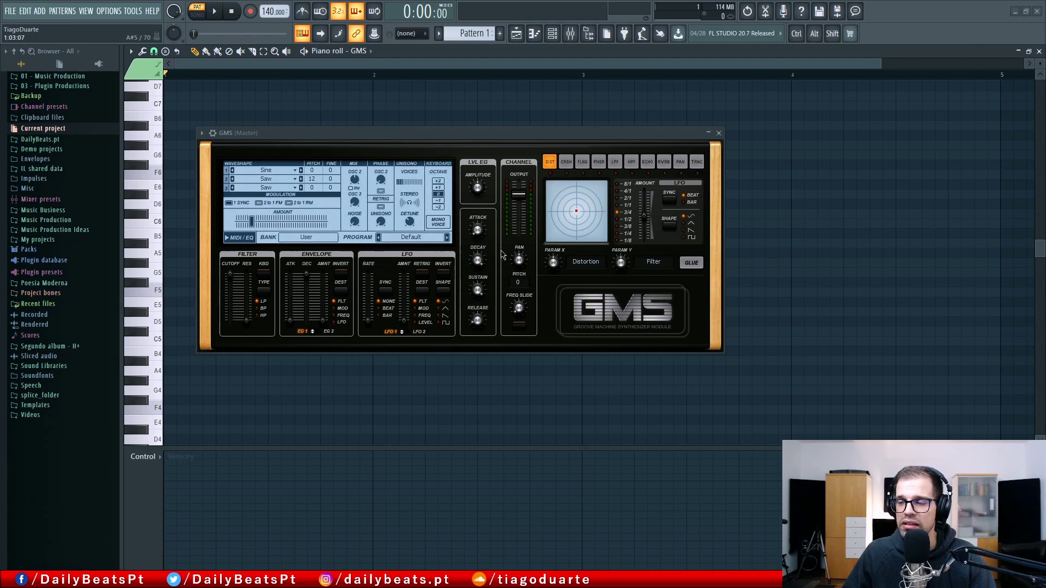
# Lengthen the LVL EG attack to about 1.00%, playing C5 after each adjustment
pyautogui.press('q')
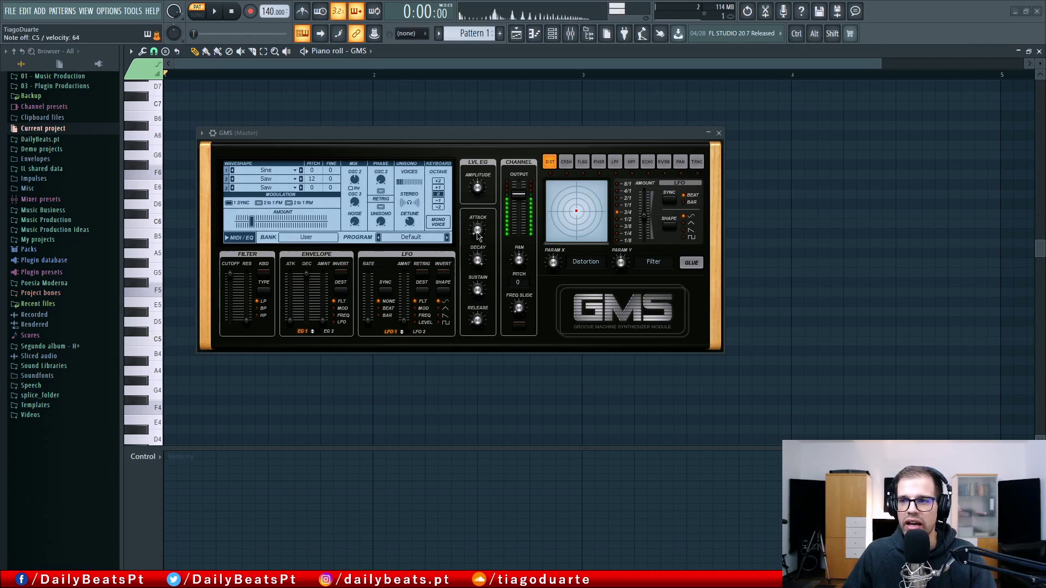
pyautogui.moveTo(478, 233); pyautogui.dragTo(478, 233)
pyautogui.press('q')
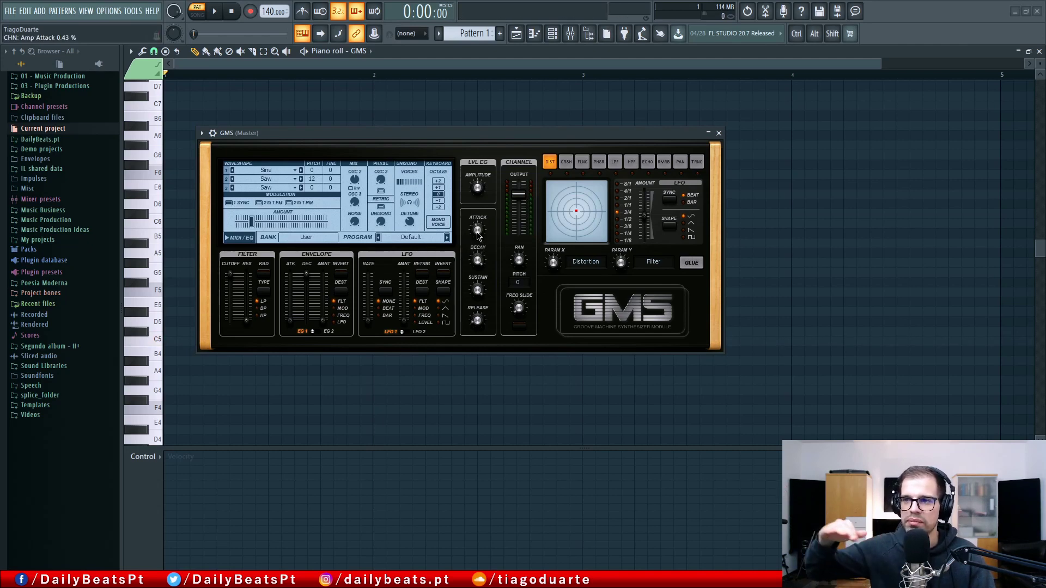
pyautogui.moveTo(478, 233); pyautogui.dragTo(478, 232)
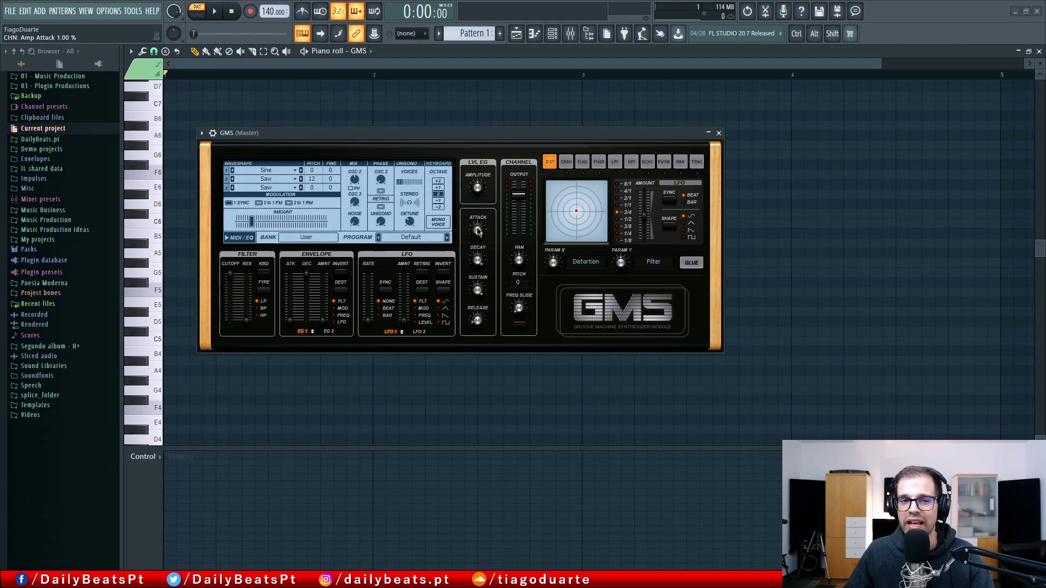
pyautogui.press('z')
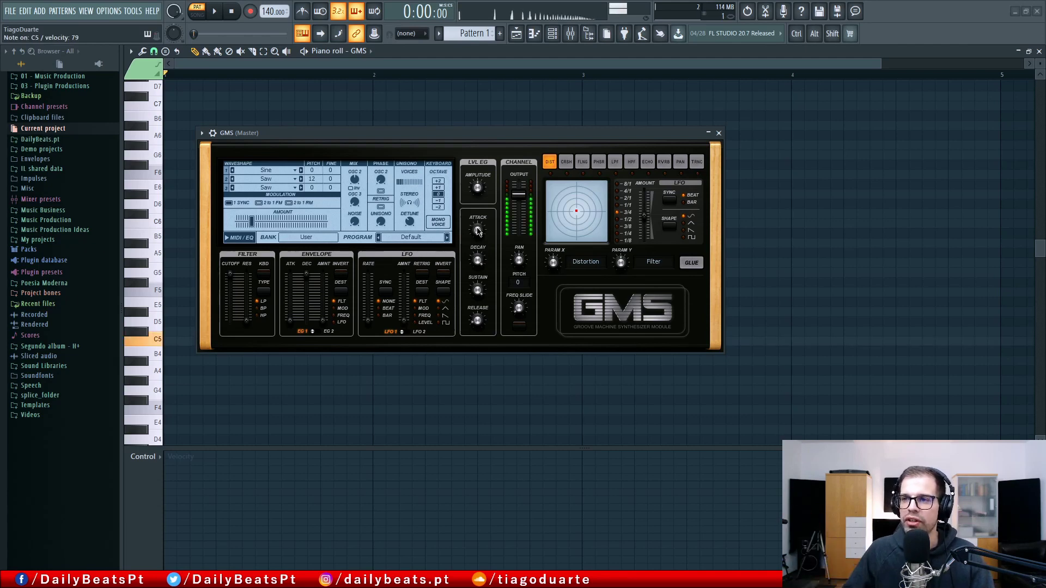
pyautogui.scroll(-1, 478, 232)
pyautogui.press('z')
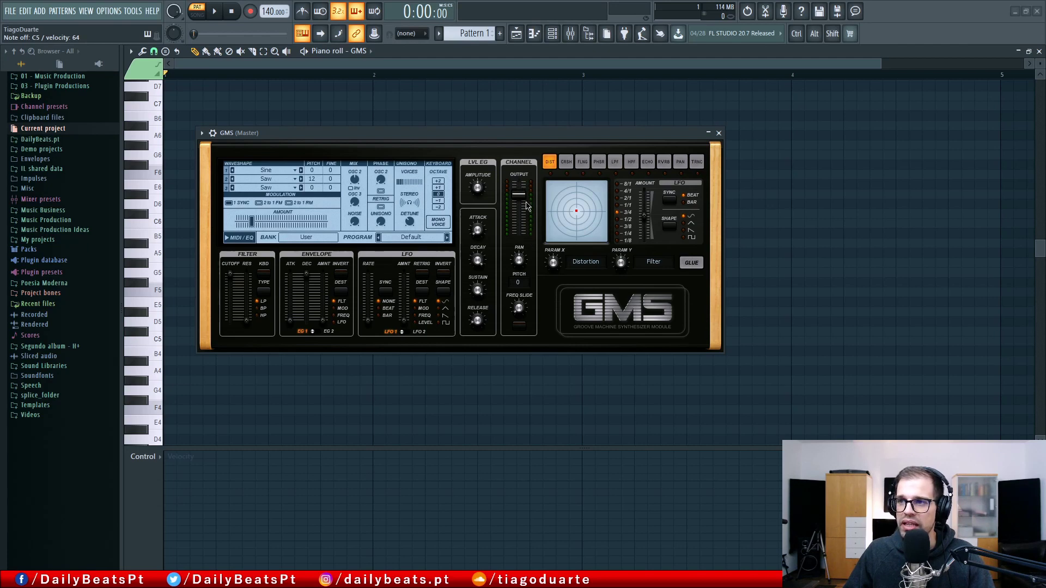
# Lower and restore the channel output level, then drop pitch to -24 and reset it to 0
pyautogui.moveTo(519, 187); pyautogui.dragTo(528, 207)
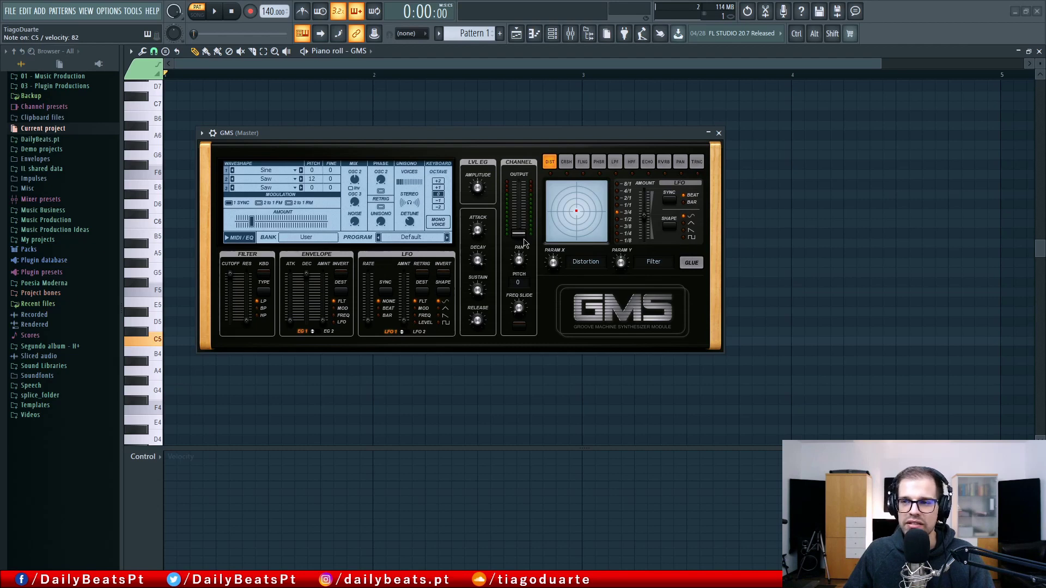
pyautogui.moveTo(519, 236); pyautogui.dragTo(521, 190)
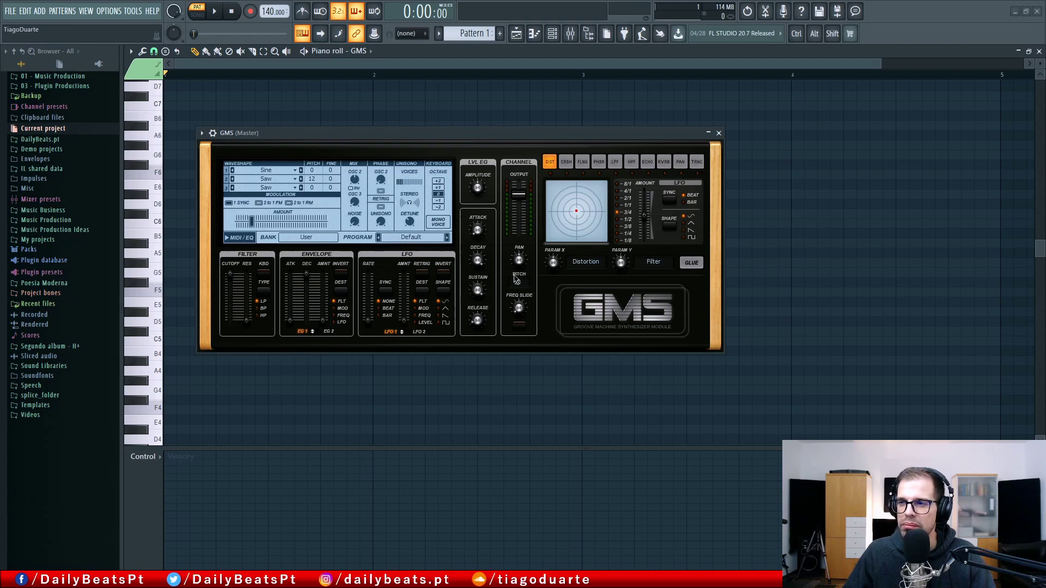
pyautogui.moveTo(521, 281); pyautogui.dragTo(522, 294)
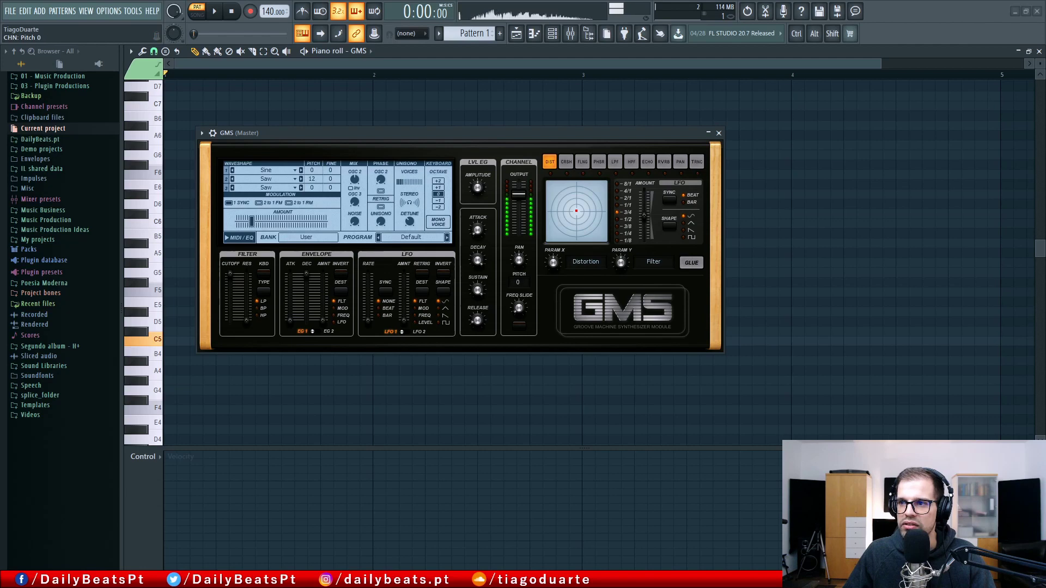
pyautogui.rightClick(521, 282)
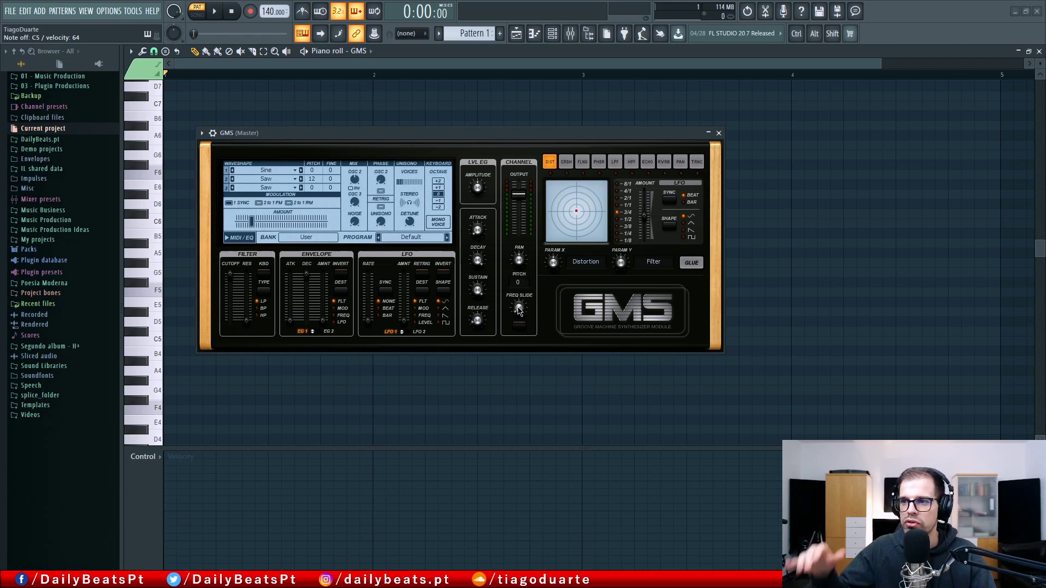
pyautogui.moveTo(519, 309)
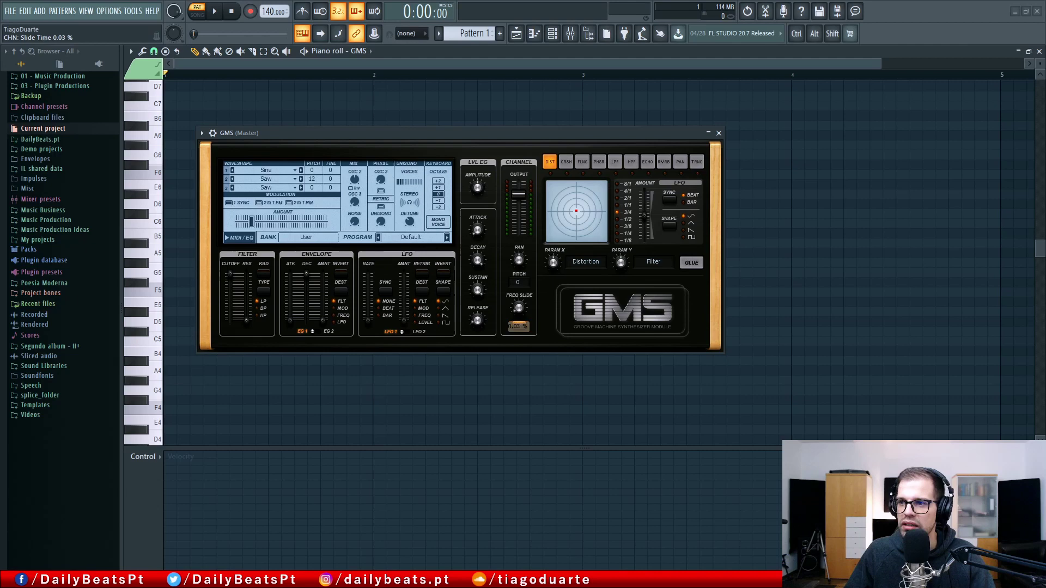
# Turn on the Freq Slide LED in the GMS Channel section
pyautogui.click(521, 325)
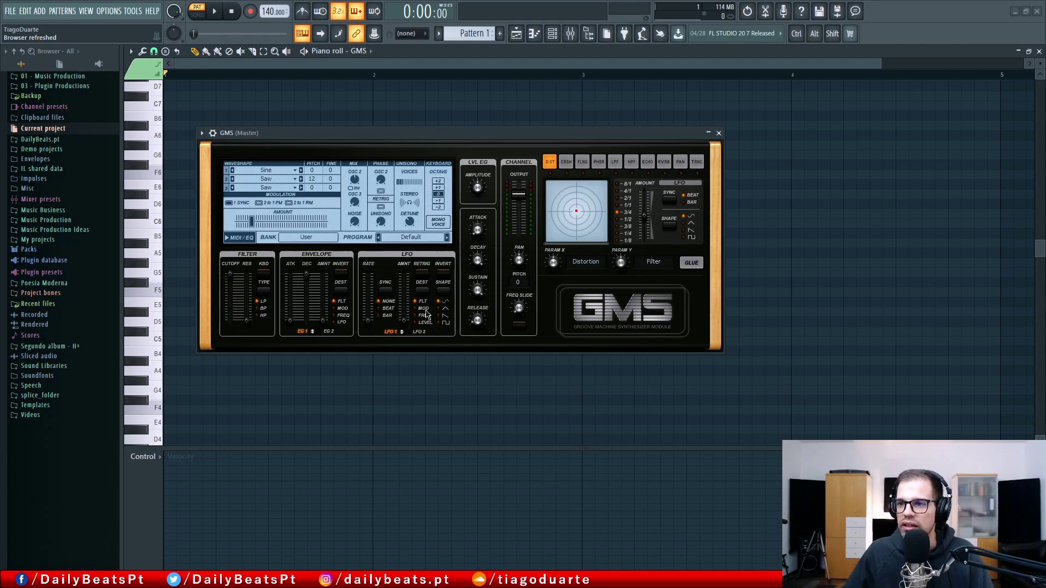
# Play C5 while setting LFO 1 rate to 3/8, then 4/1, and lowering its amount
pyautogui.press('z')
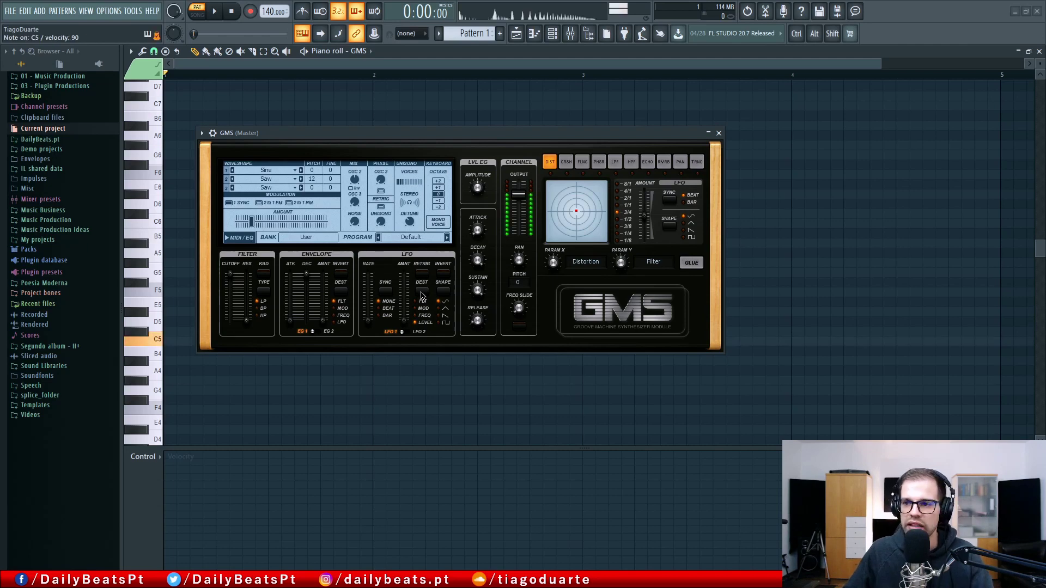
pyautogui.moveTo(369, 320); pyautogui.dragTo(368, 309)
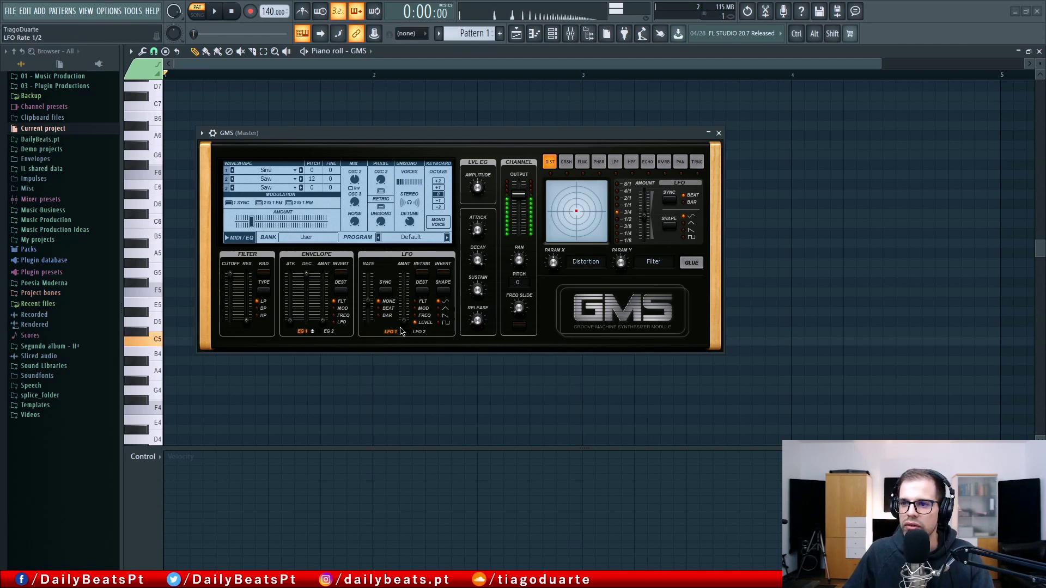
pyautogui.moveTo(402, 302)
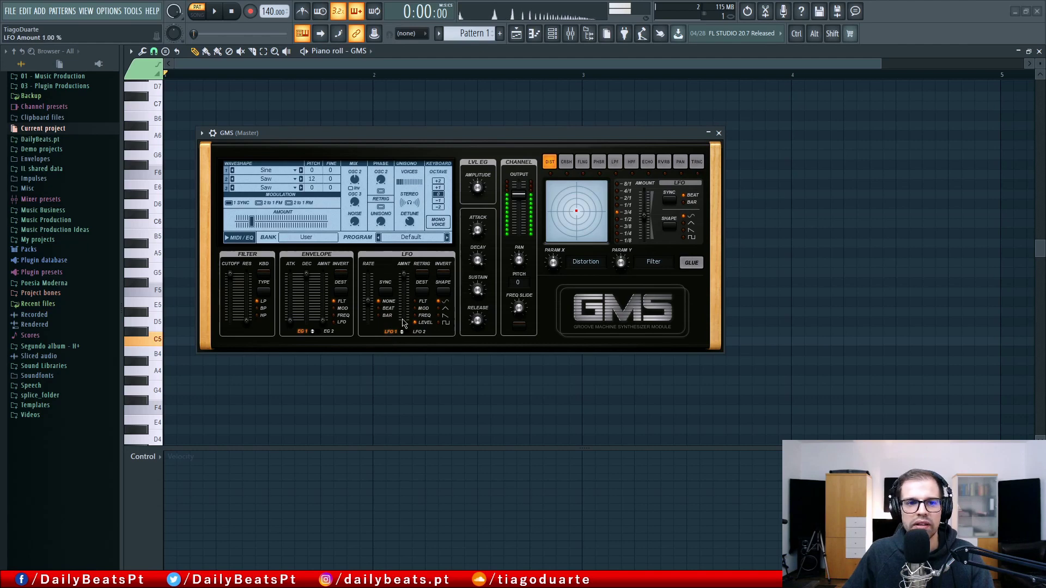
pyautogui.moveTo(403, 324); pyautogui.dragTo(402, 325)
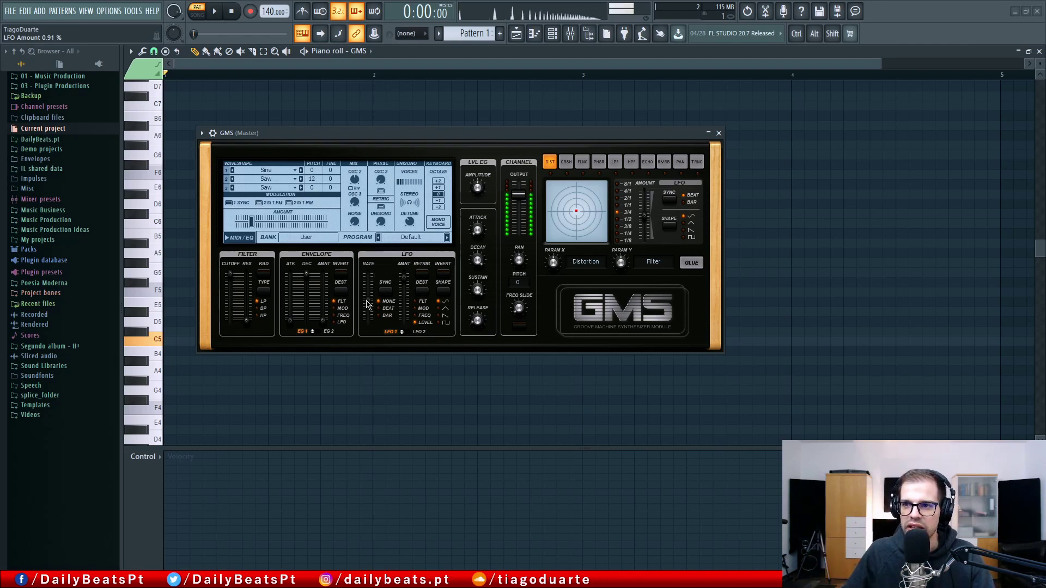
pyautogui.moveTo(368, 303); pyautogui.dragTo(368, 301)
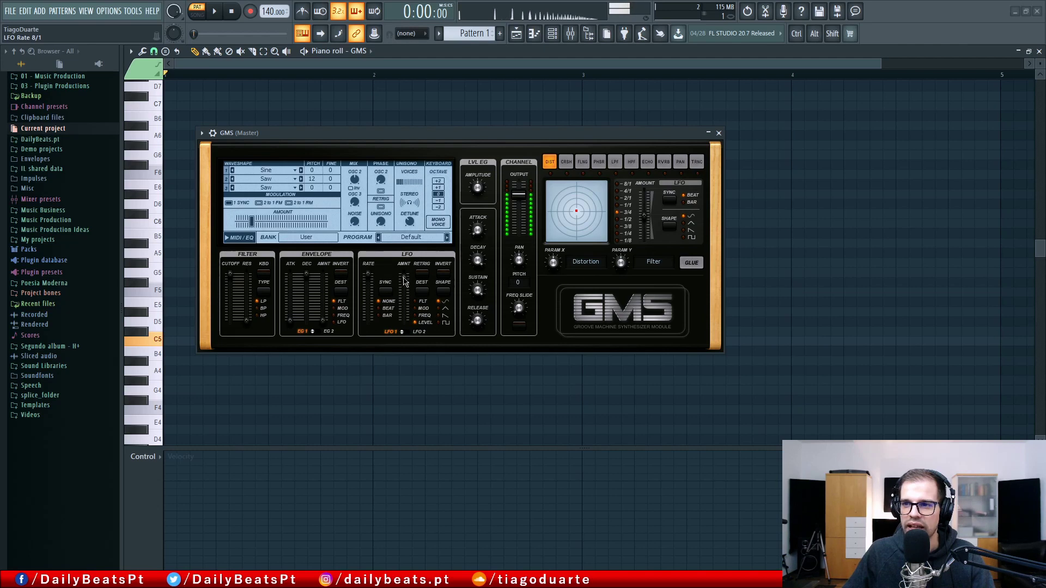
pyautogui.moveTo(369, 278); pyautogui.dragTo(368, 275)
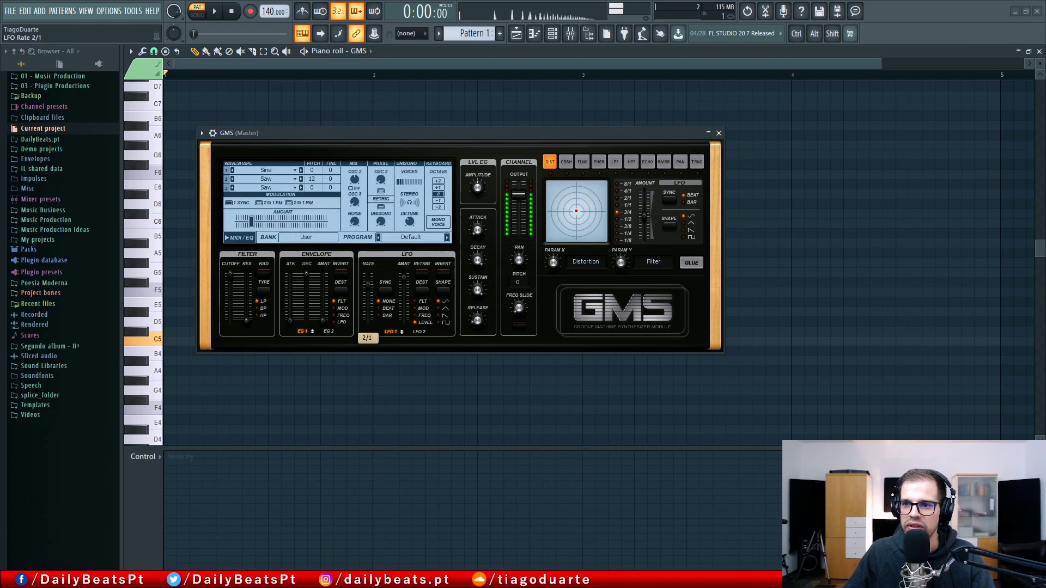
pyautogui.moveTo(404, 282)
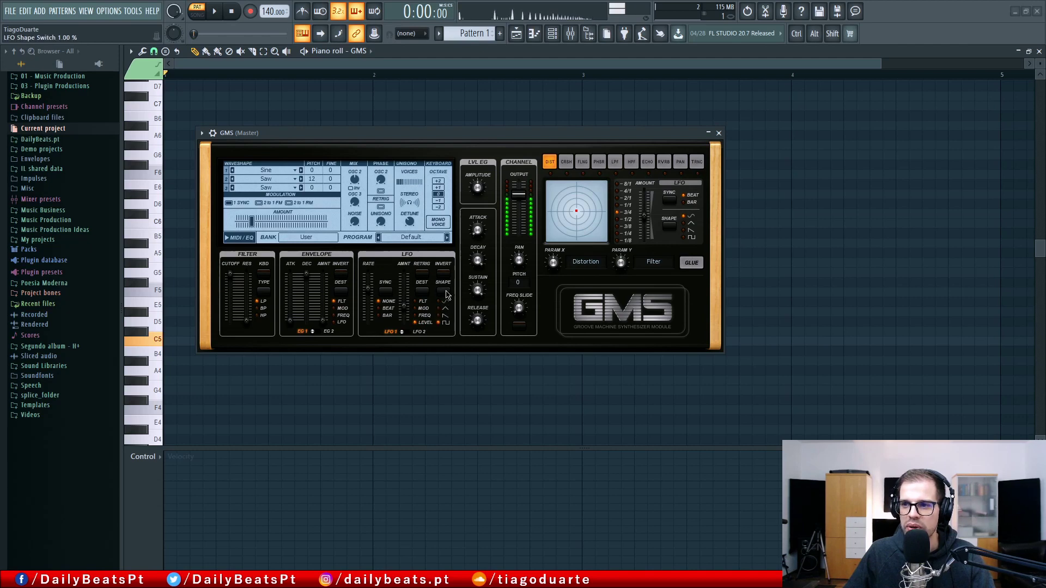
# Play C5 repeatedly to compare the sound of different LFO waveform shapes
pyautogui.press('q')
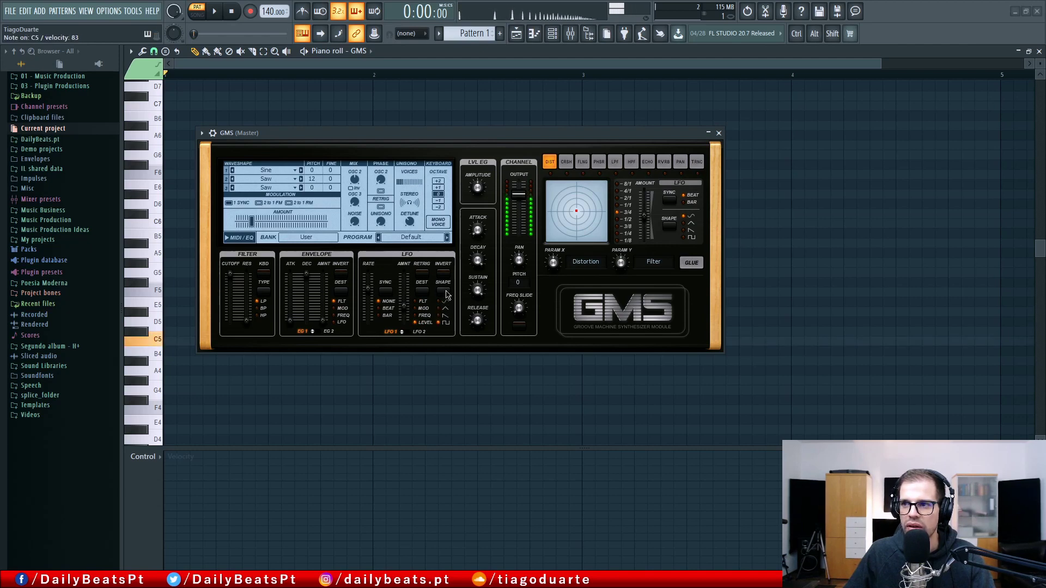
pyautogui.press('q')
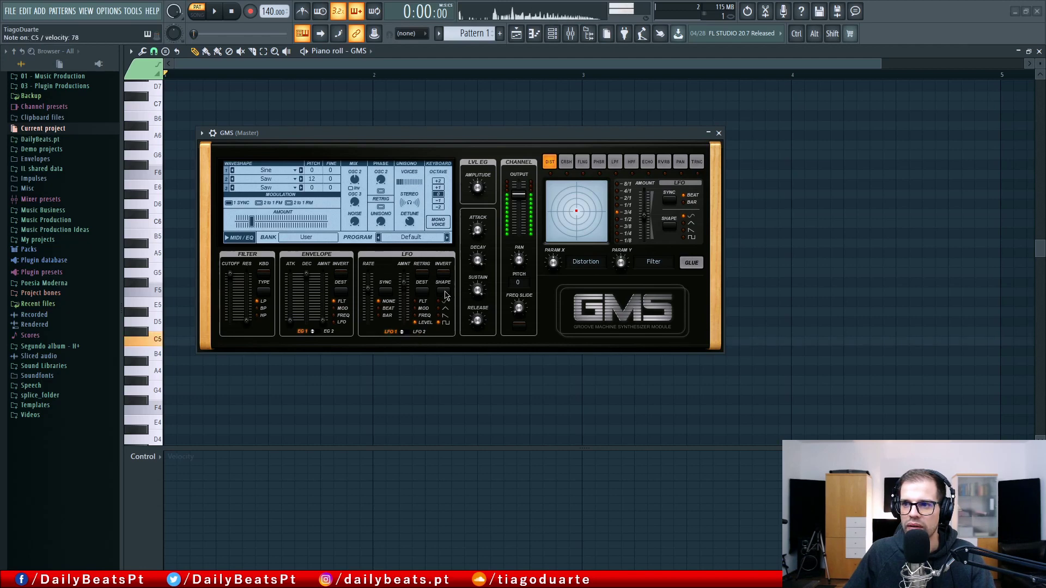
pyautogui.press('q')
pyautogui.press('q')
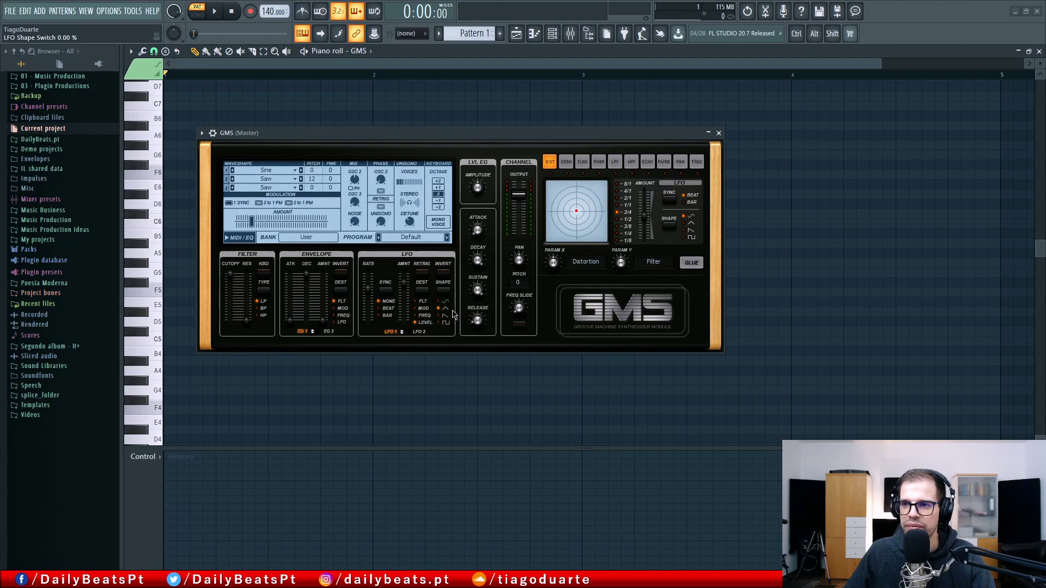
pyautogui.press('q')
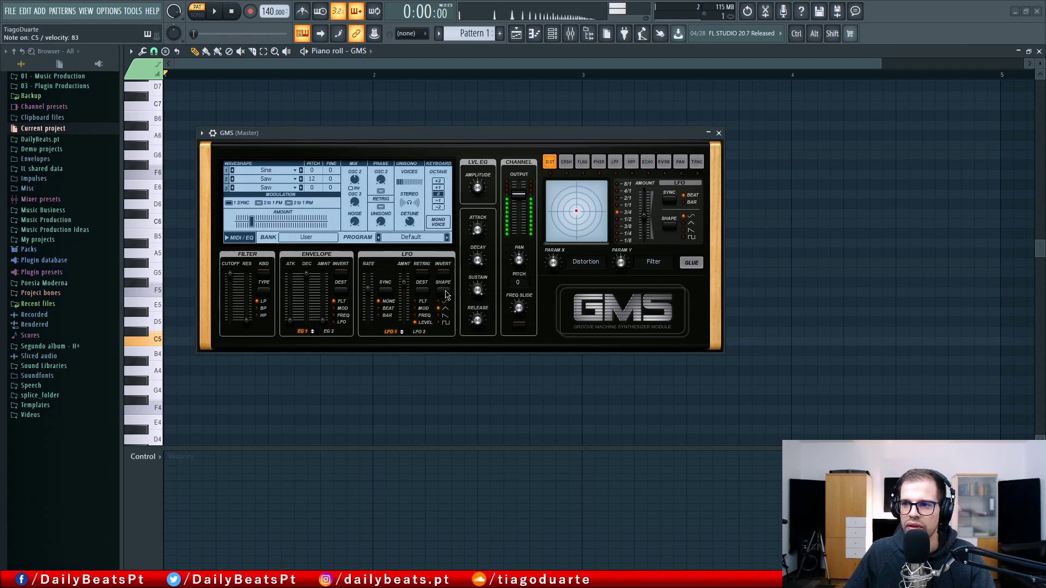
pyautogui.press('q')
pyautogui.press('q')
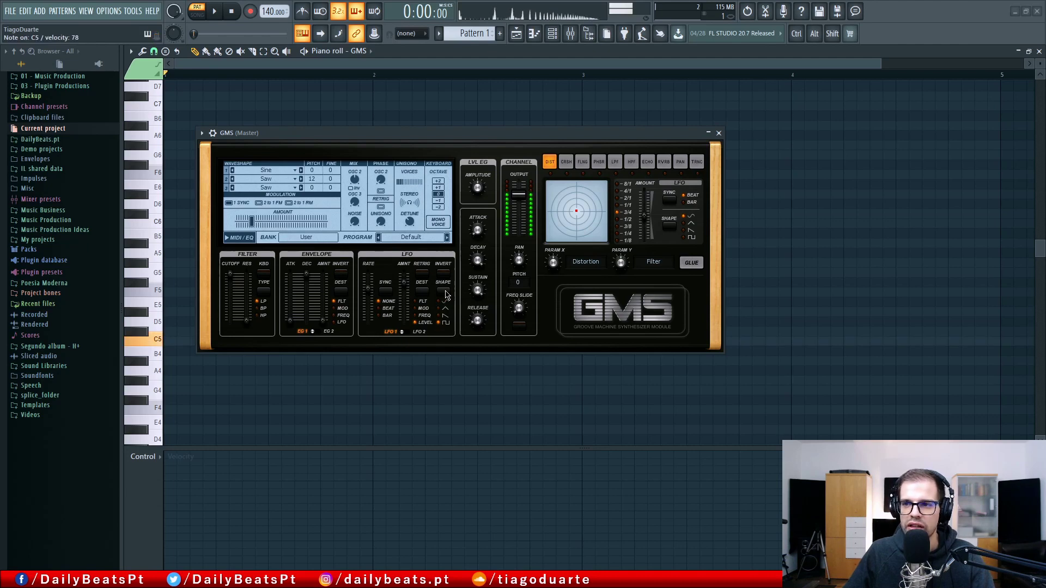
pyautogui.press('q')
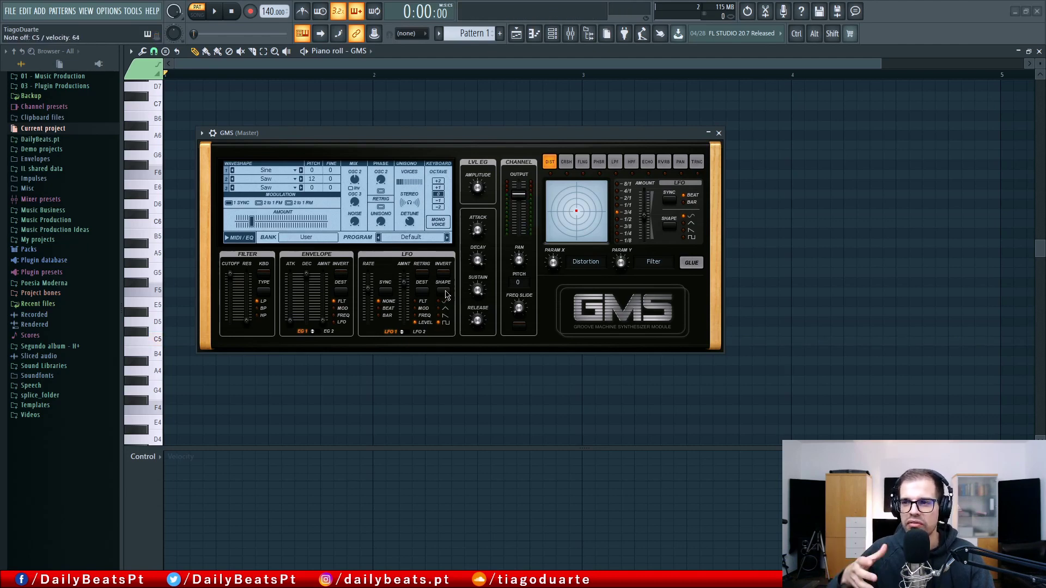
pyautogui.moveTo(646, 209)
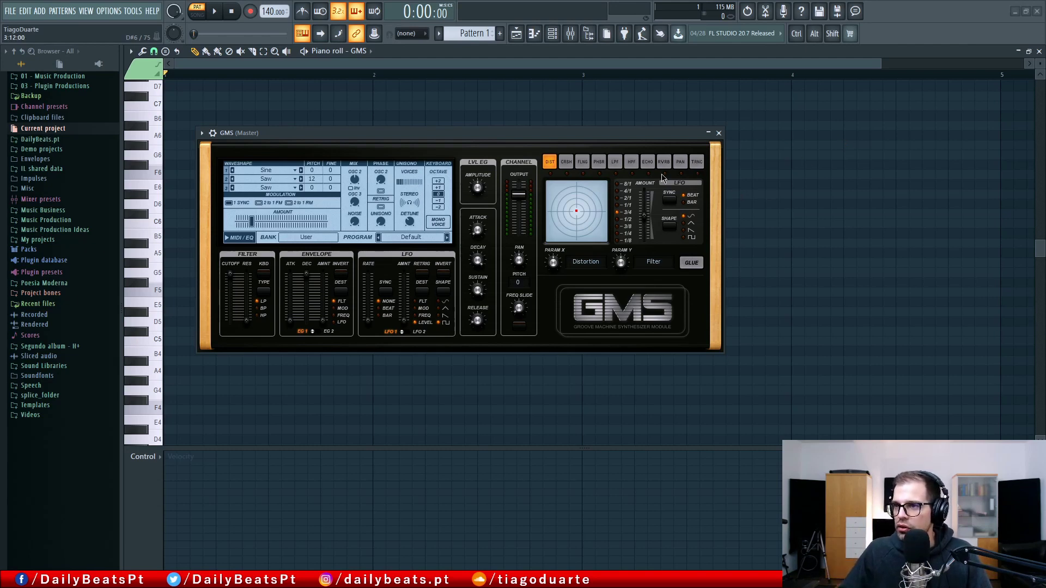
pyautogui.click(567, 162)
pyautogui.click(582, 162)
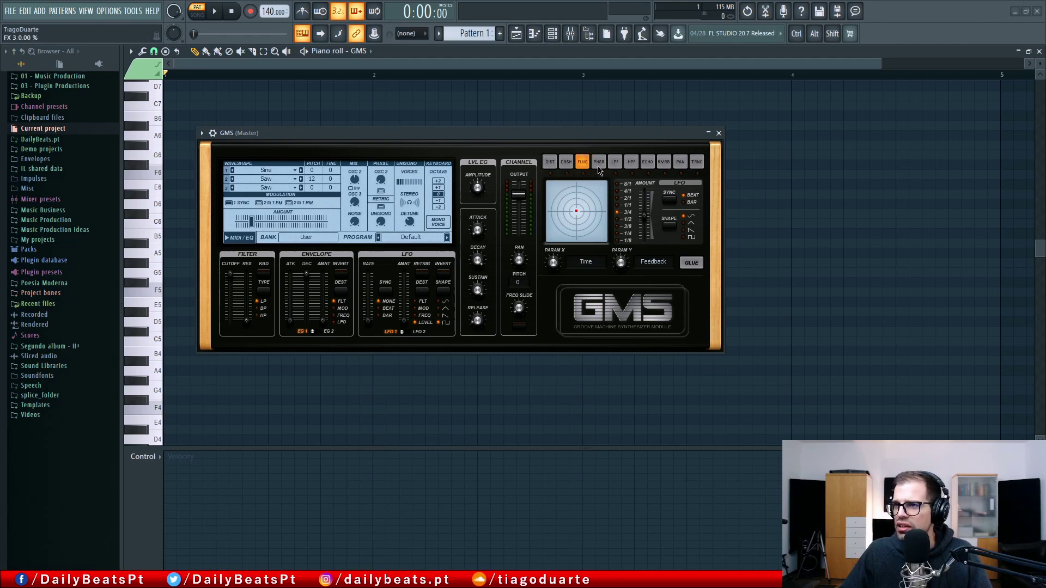
pyautogui.click(598, 162)
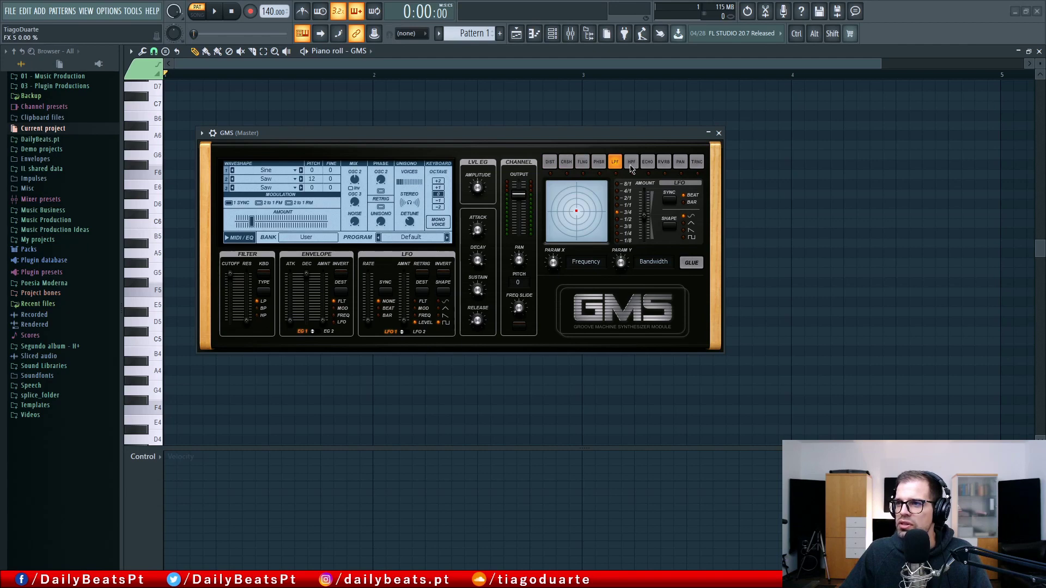
pyautogui.click(631, 161)
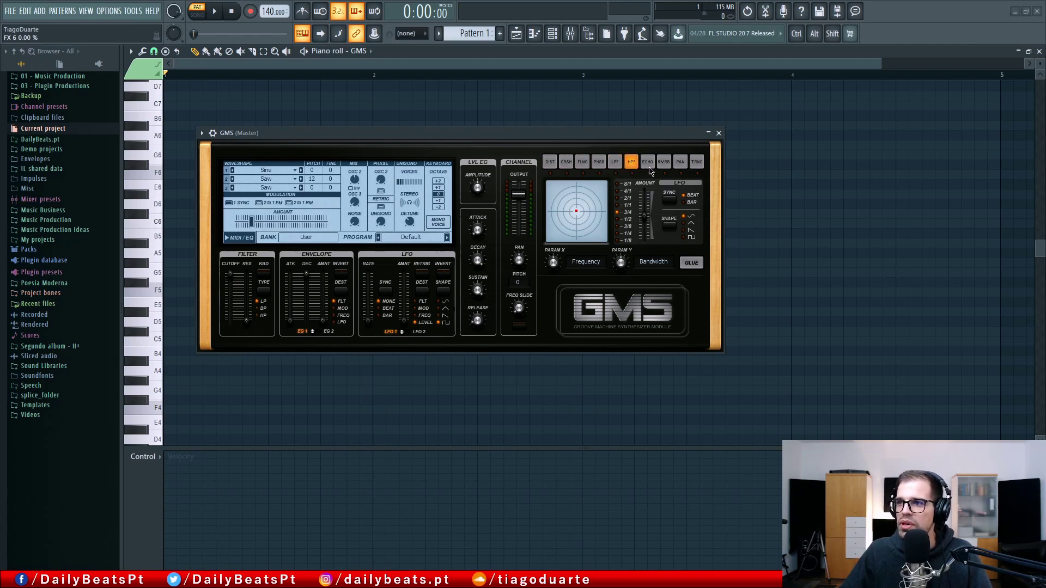
pyautogui.click(663, 162)
pyautogui.click(681, 162)
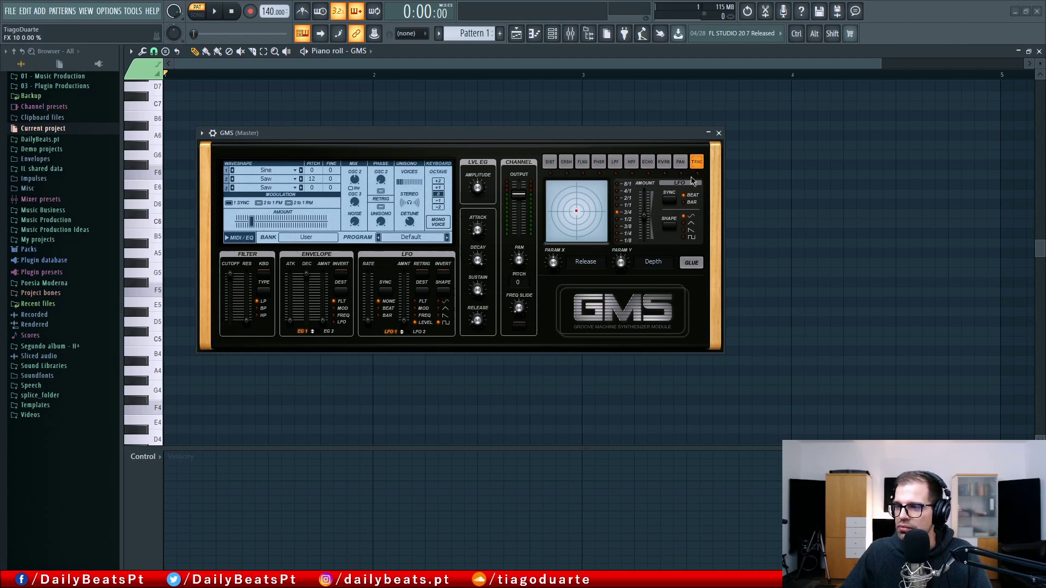
pyautogui.click(549, 162)
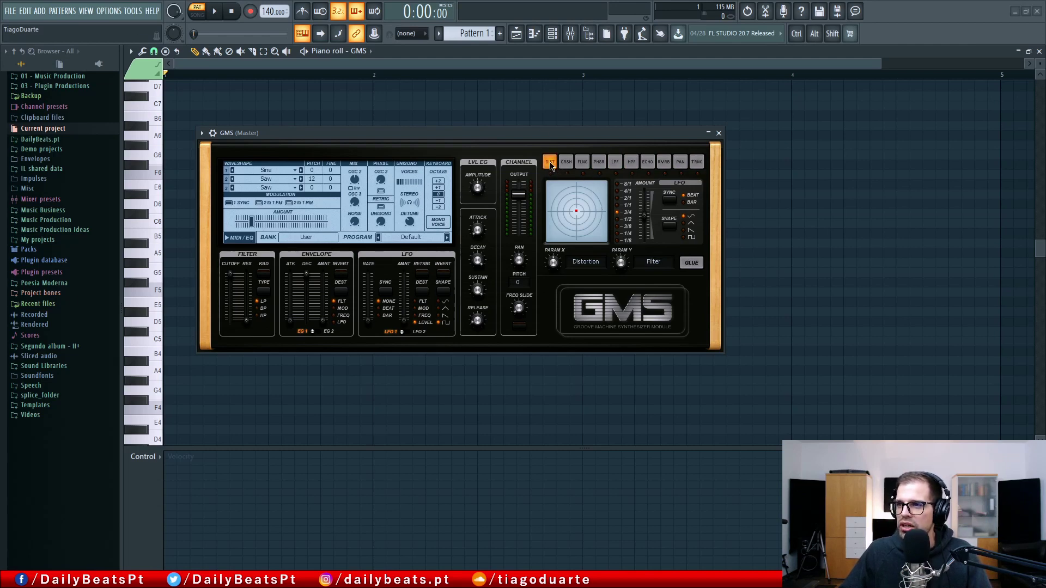
pyautogui.click(566, 162)
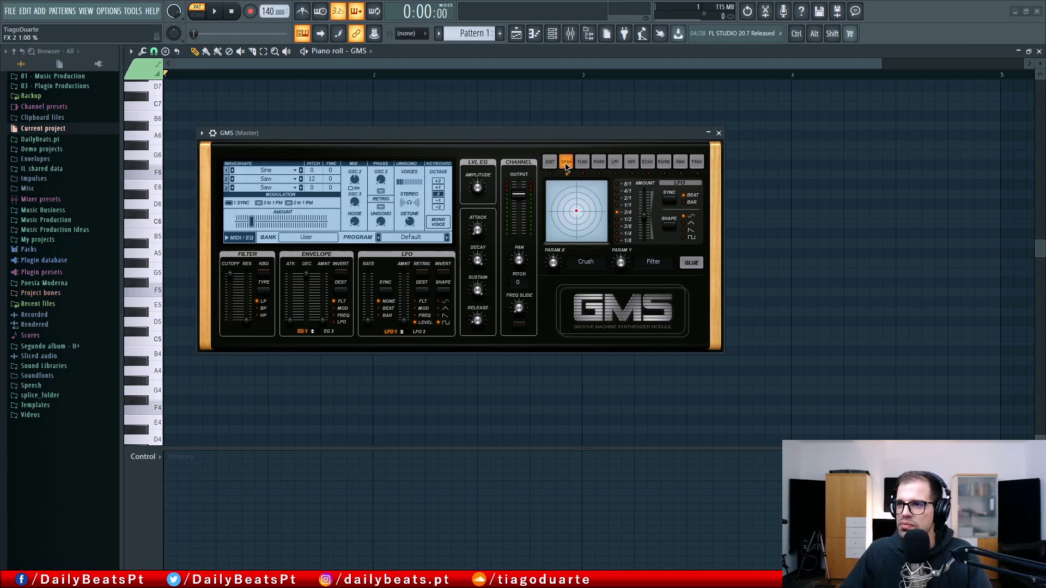
pyautogui.click(598, 162)
pyautogui.click(631, 161)
pyautogui.click(648, 162)
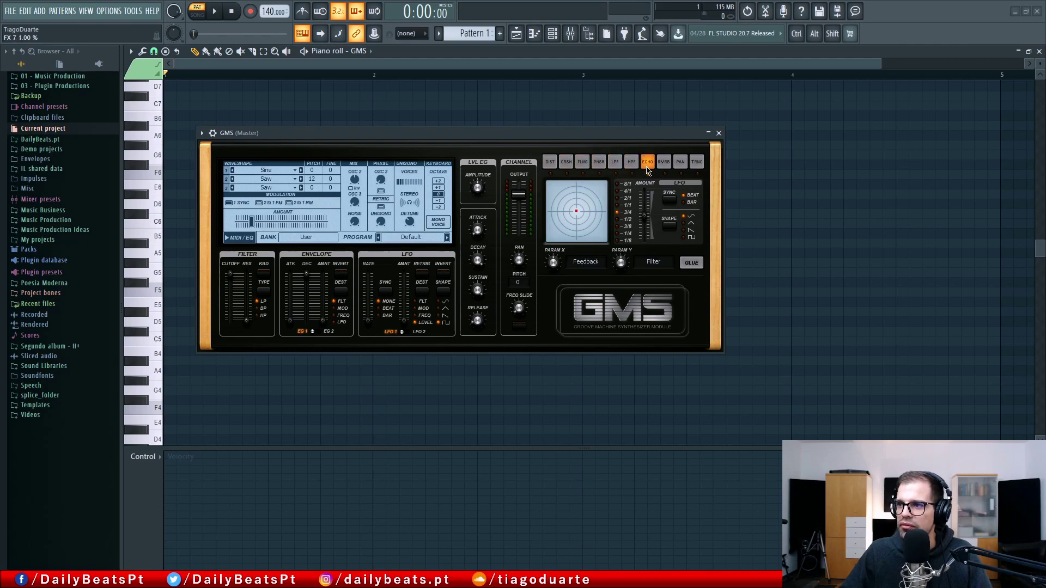
pyautogui.click(681, 161)
pyautogui.click(696, 162)
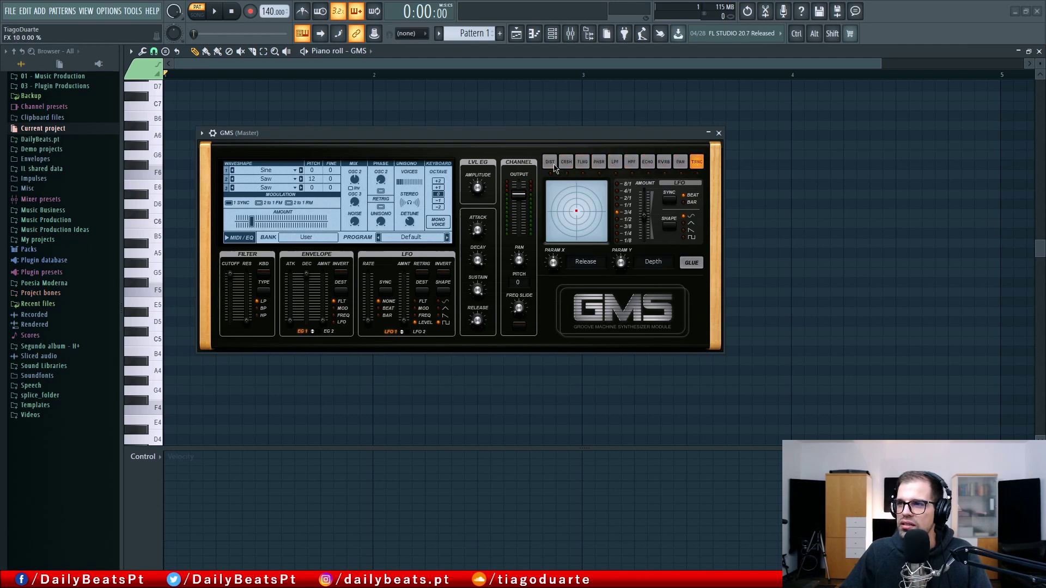
pyautogui.click(550, 162)
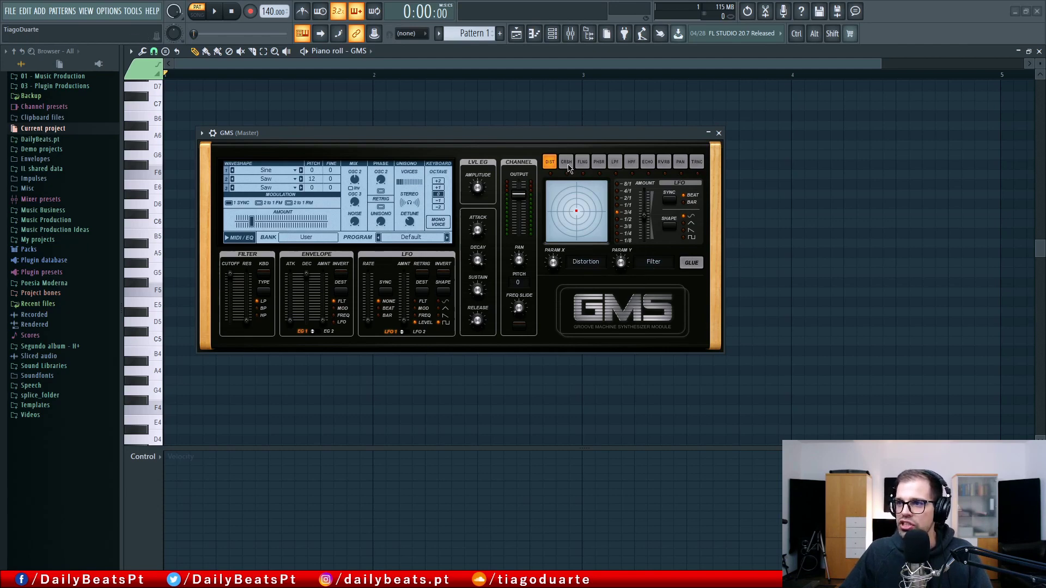
# Browse the flanger, reverb, echo and low-pass effects, then switch back to Distortion
pyautogui.click(583, 162)
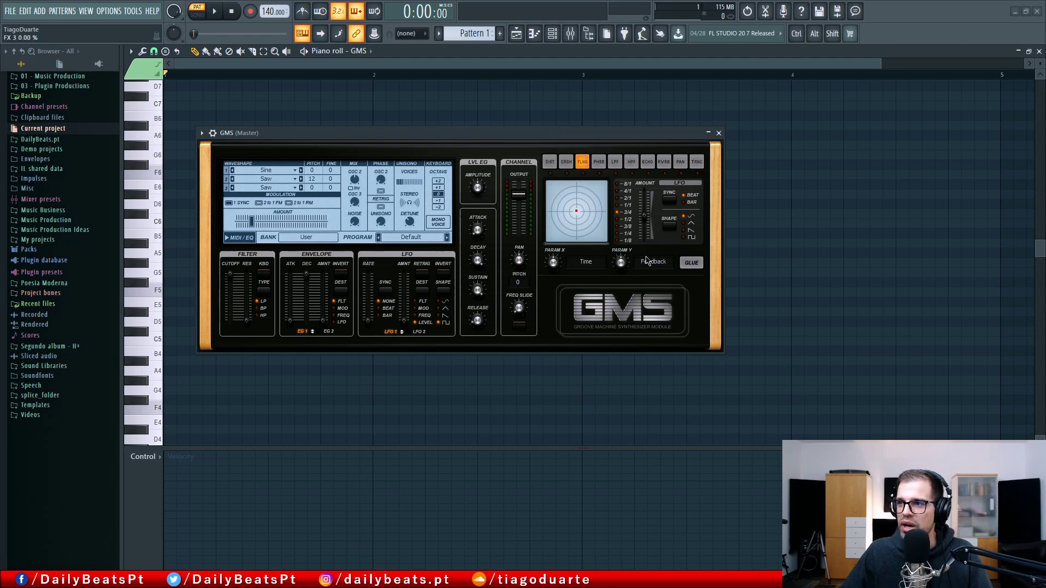
pyautogui.click(664, 162)
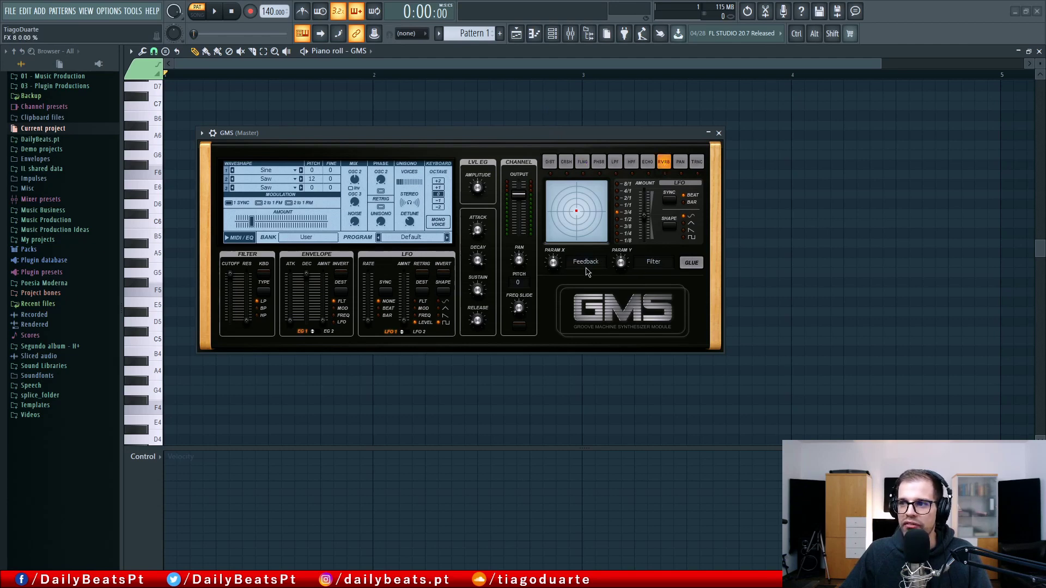
pyautogui.click(647, 162)
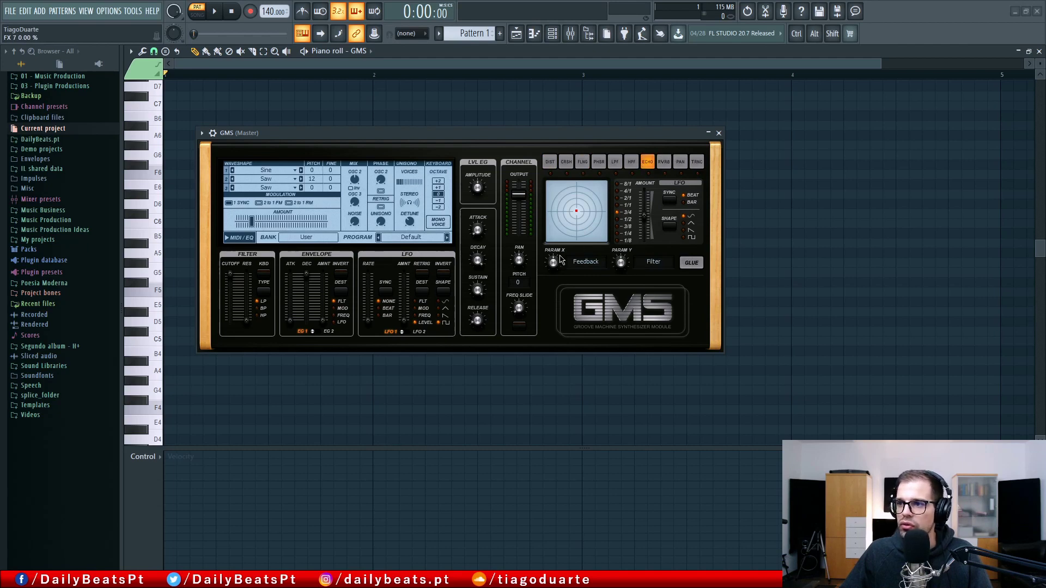
pyautogui.click(615, 162)
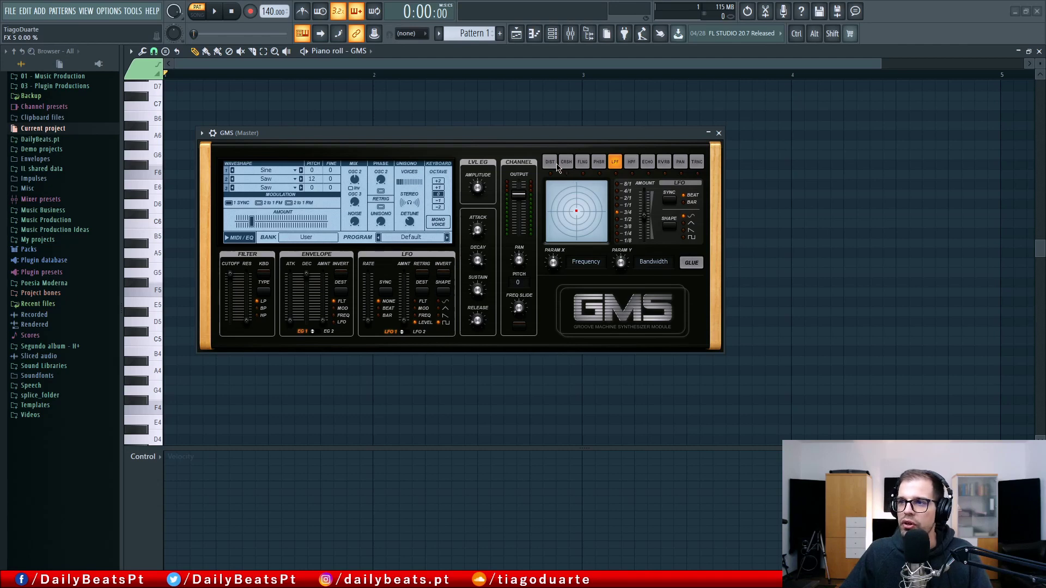
pyautogui.click(549, 161)
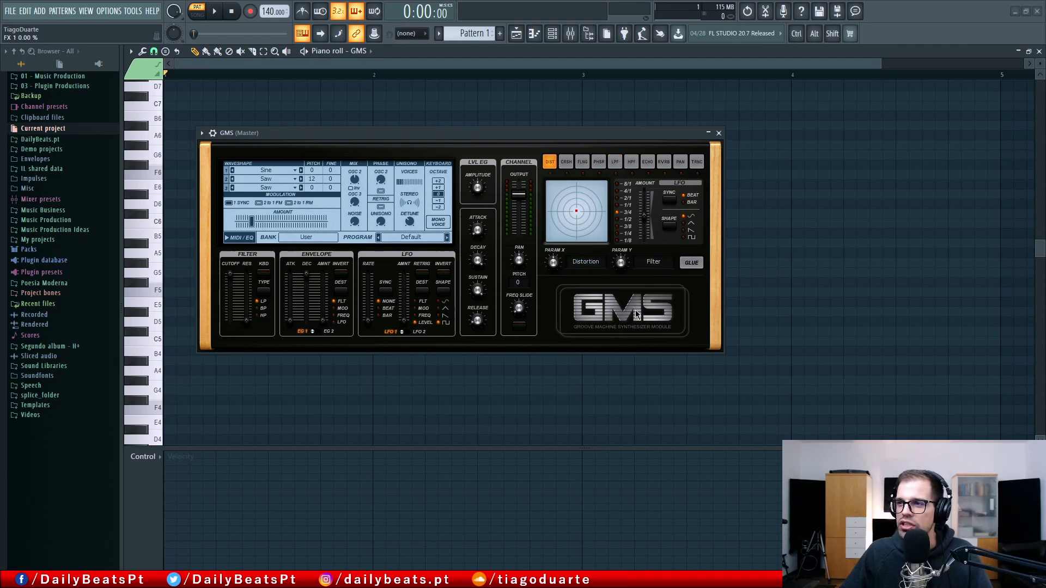
# Glue the Distortion effect on, look at Crush, and return to Distortion
pyautogui.click(692, 262)
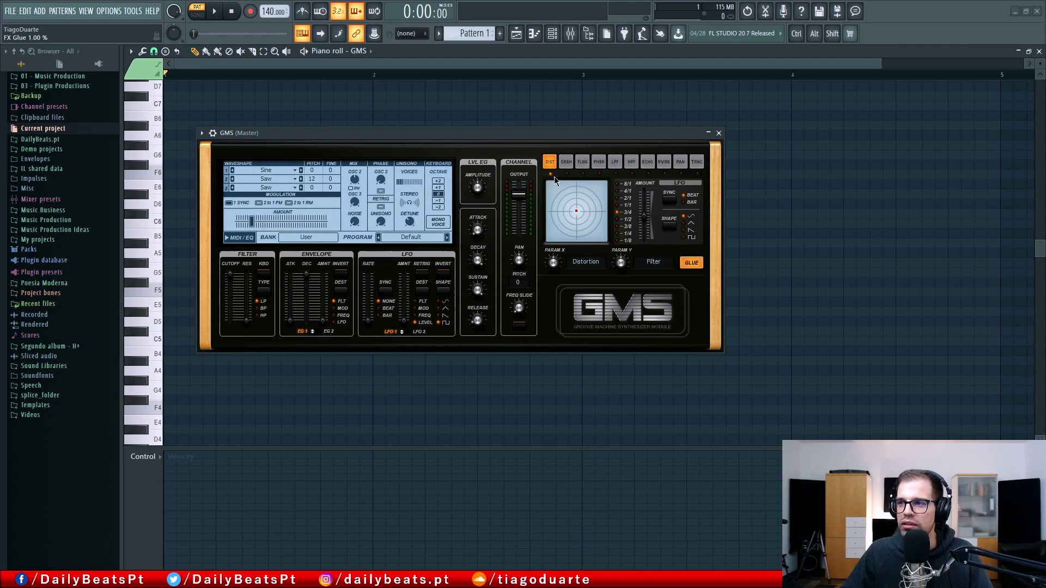
pyautogui.click(567, 161)
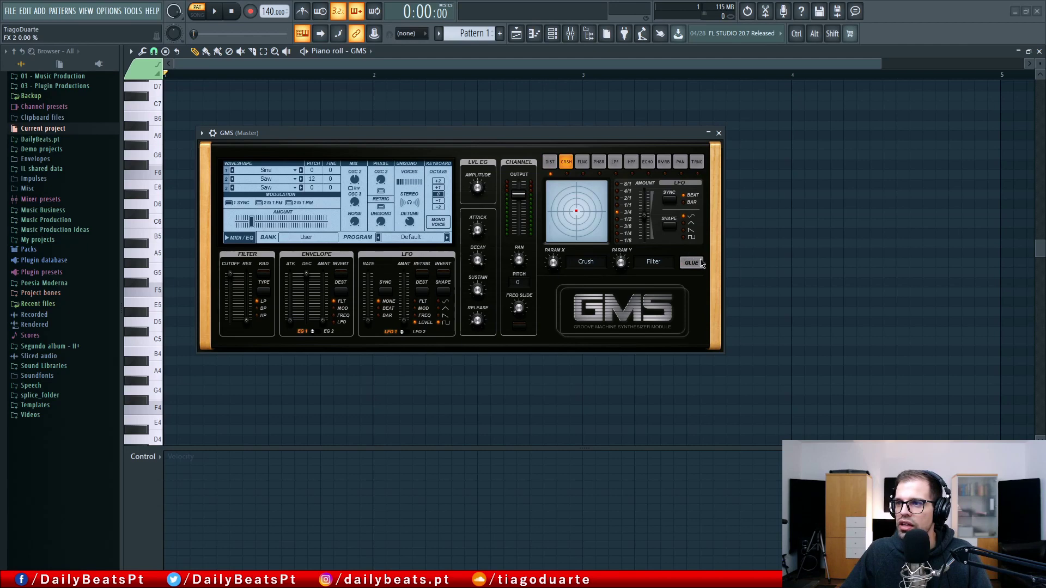
pyautogui.click(550, 162)
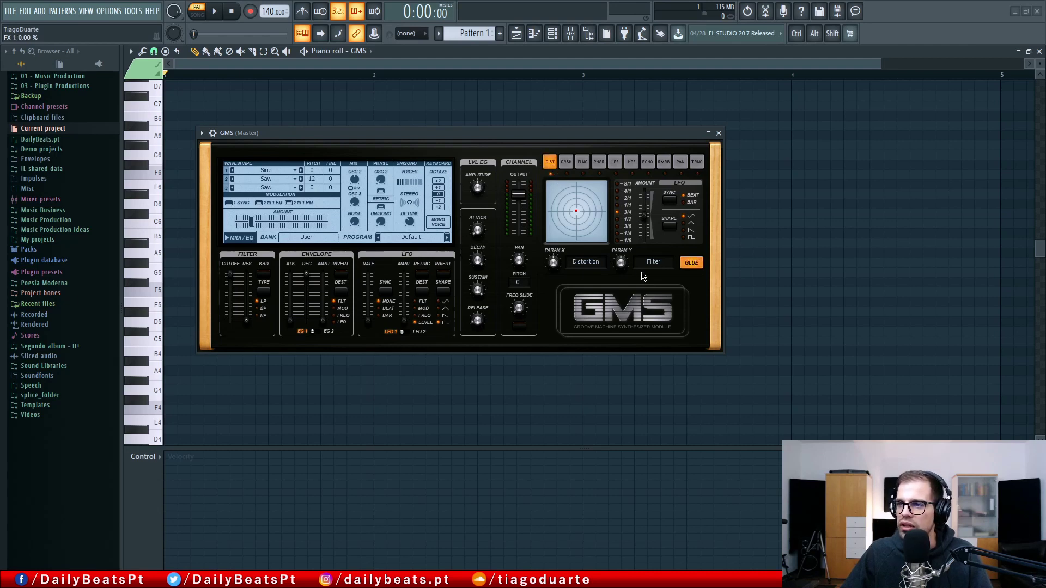
# Play C5 several times to hear the glued distortion
pyautogui.press('MIDI')
pyautogui.press('note')
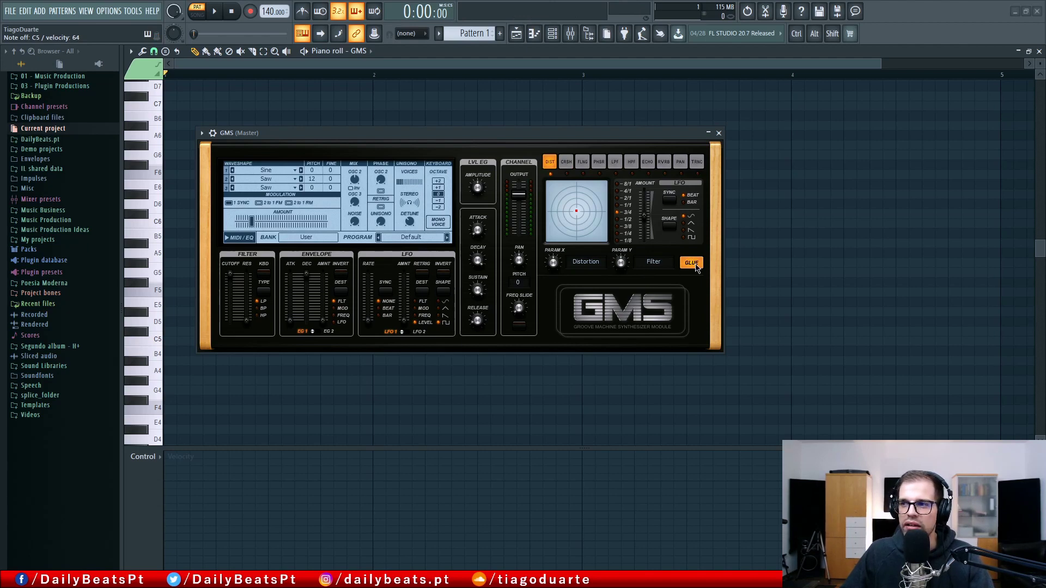
pyautogui.press('MIDI')
pyautogui.press('note')
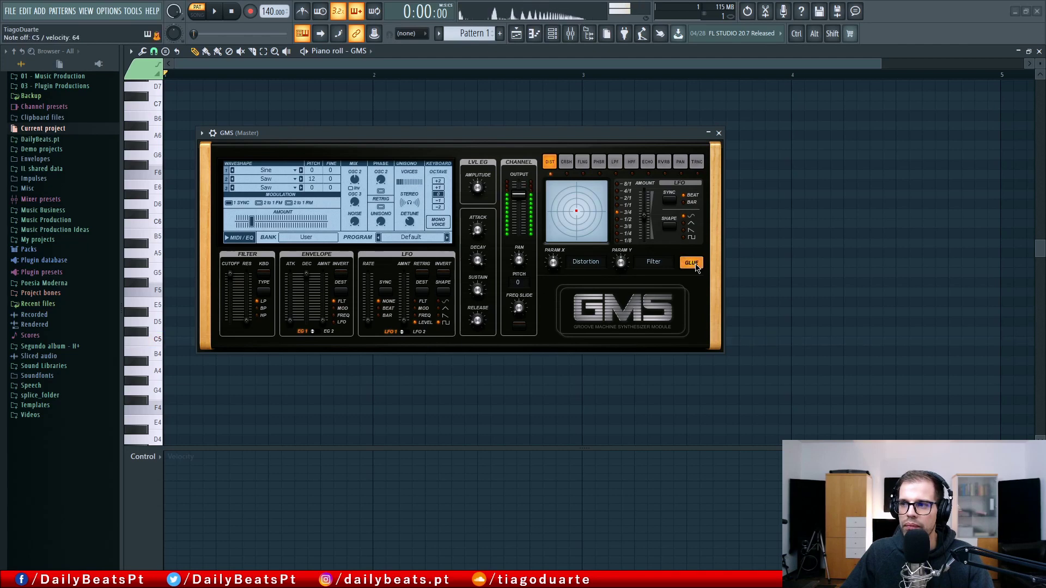
pyautogui.press('MIDI')
pyautogui.press('note')
pyautogui.press('MIDI')
pyautogui.press('note')
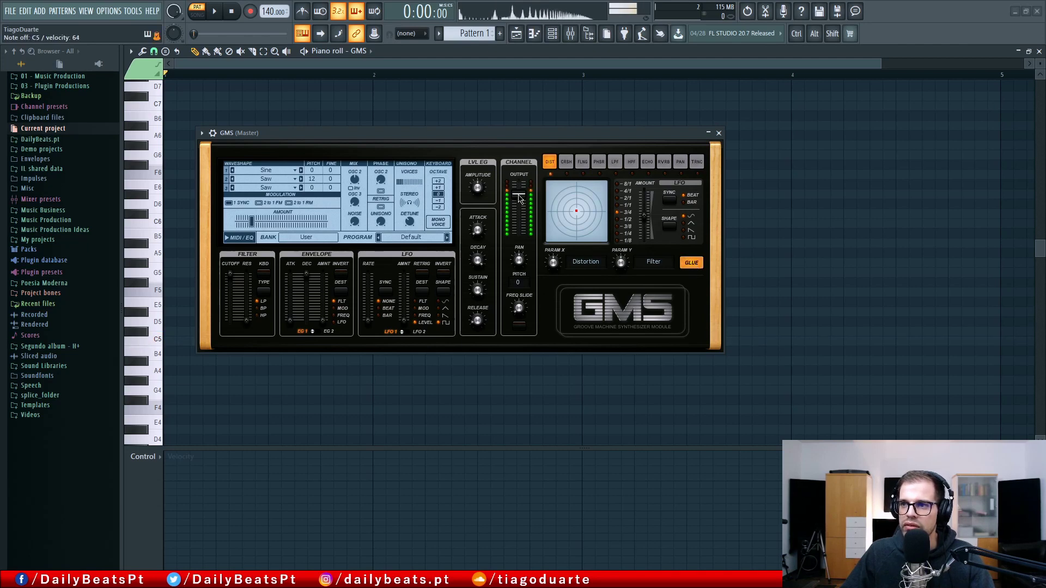
pyautogui.scroll(1, 518, 237)
# Lower the distortion amount on the XY pad while playing C5, leaving Param Y near 0.31%
pyautogui.press('MIDI')
pyautogui.press('note')
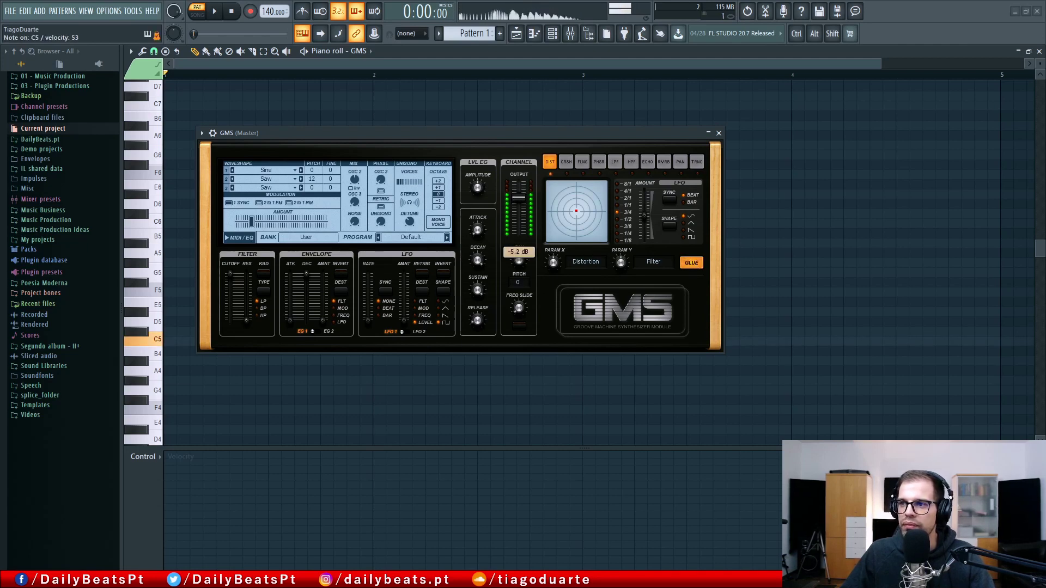
pyautogui.press('MIDI')
pyautogui.press('note')
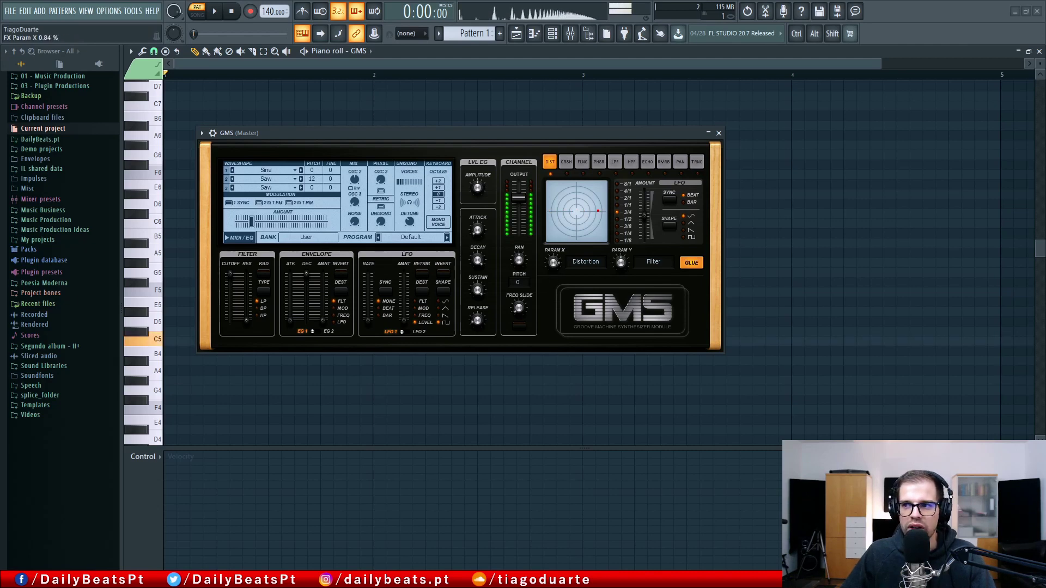
pyautogui.moveTo(582, 211); pyautogui.dragTo(570, 210)
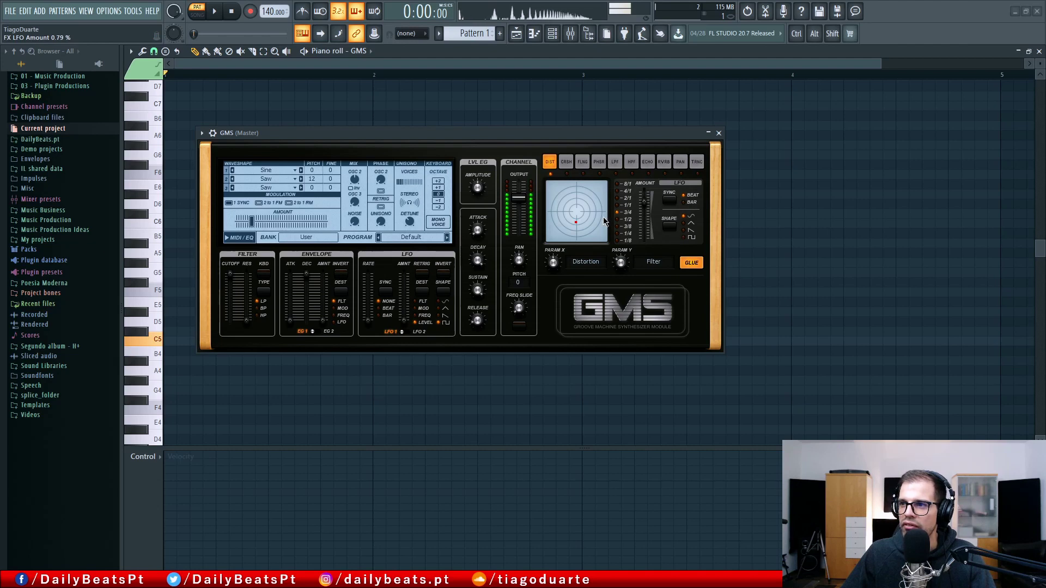
# Try effect LFO rates 3/8 and 4/1, settling on 1/1
pyautogui.click(618, 226)
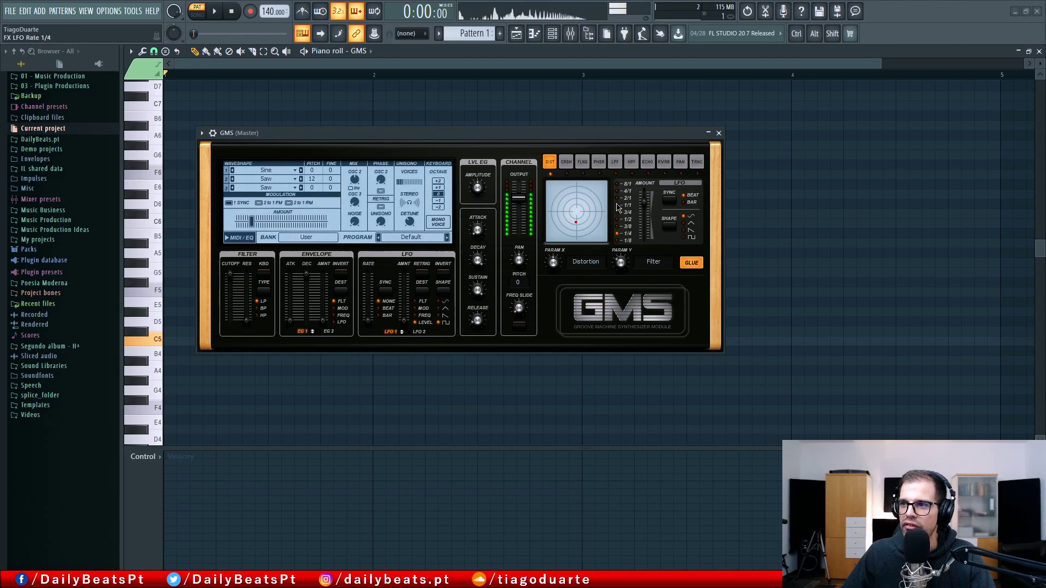
pyautogui.click(618, 193)
pyautogui.click(618, 205)
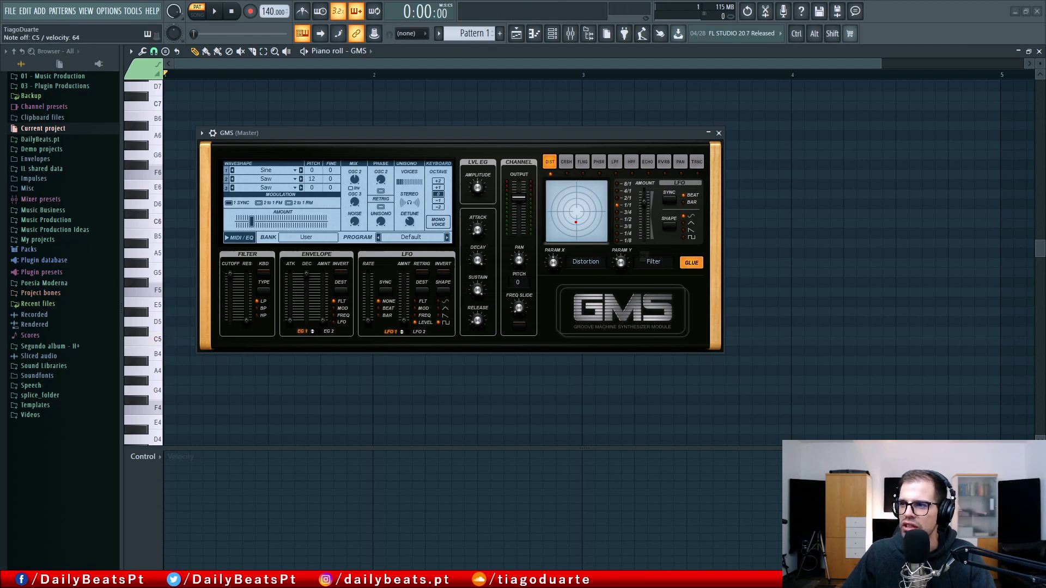
pyautogui.moveTo(644, 208)
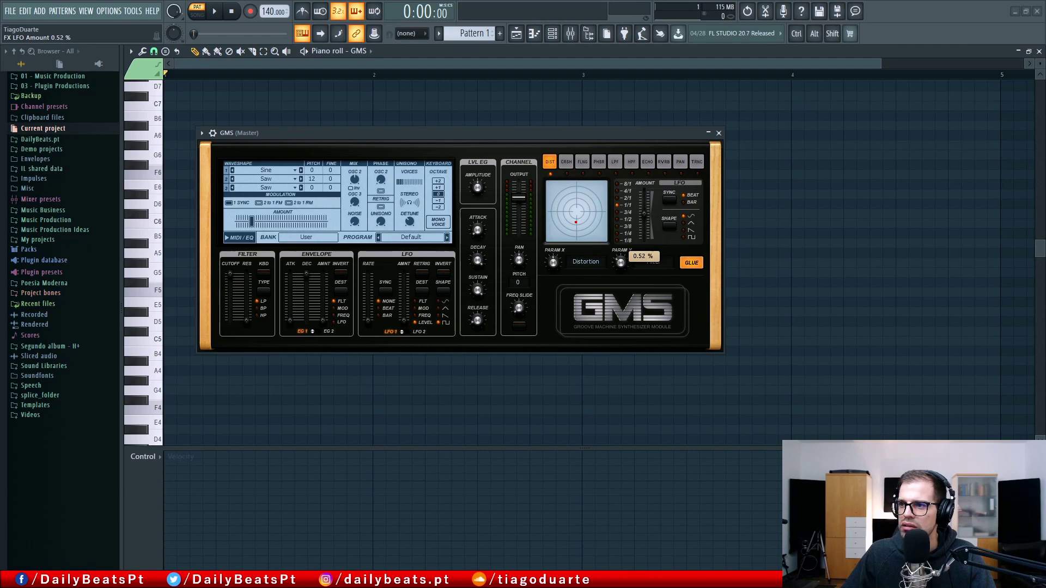
# Turn Distortion's glue off, glue the Pan effect on, and adjust its LFO amount
pyautogui.click(692, 261)
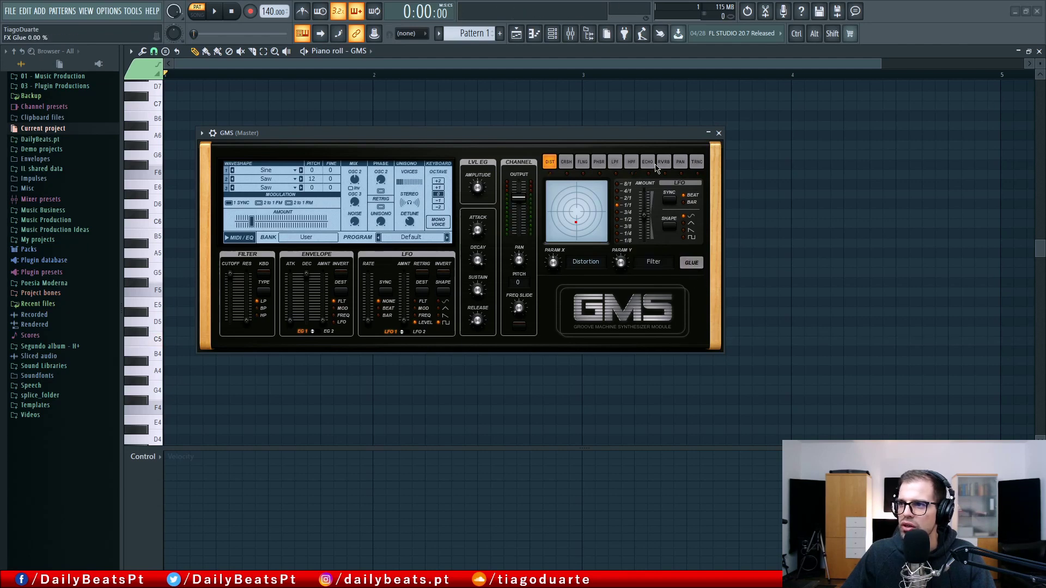
pyautogui.click(680, 162)
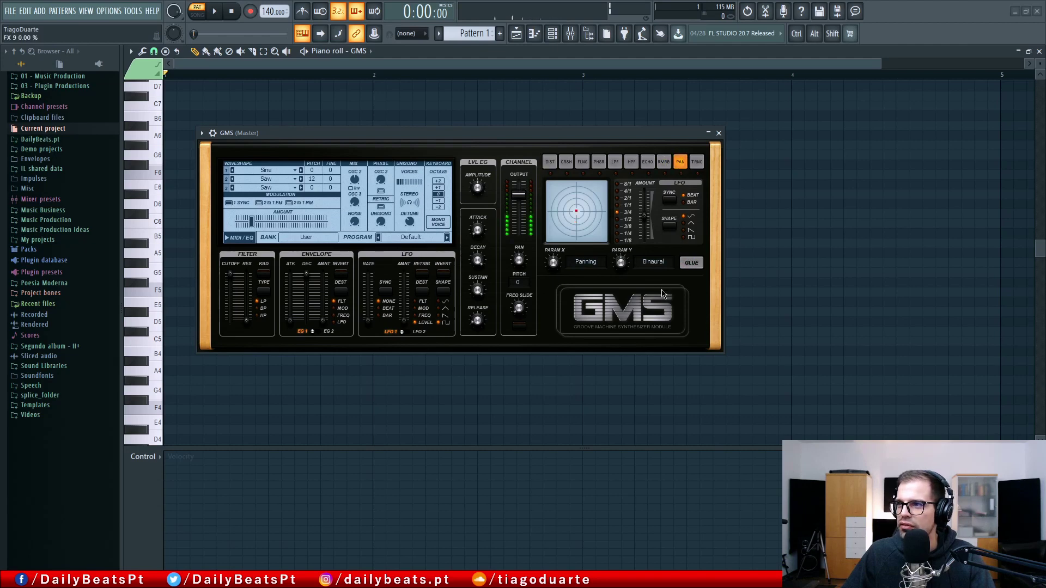
pyautogui.click(691, 262)
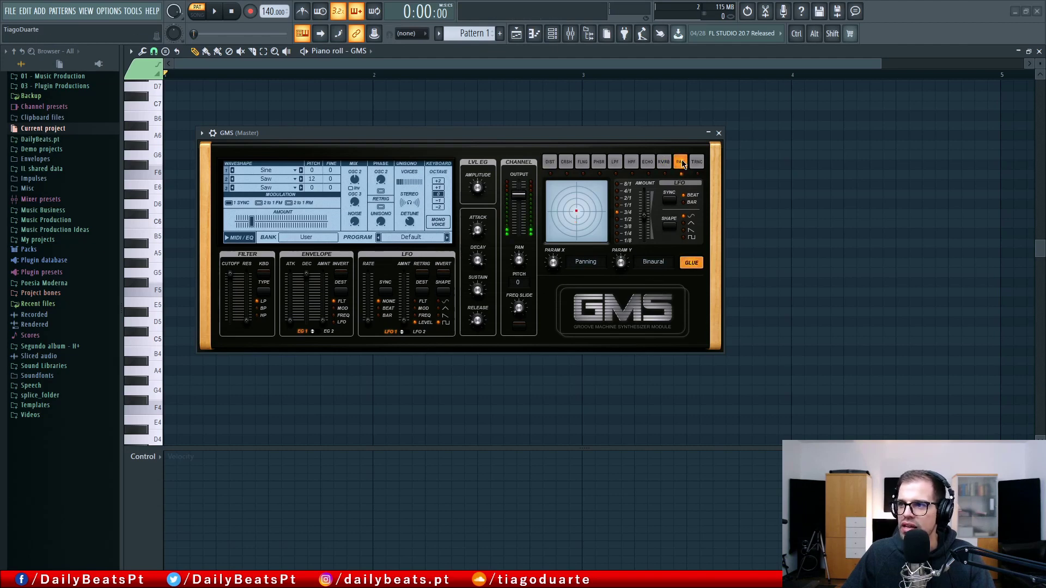
pyautogui.moveTo(645, 210); pyautogui.dragTo(645, 209)
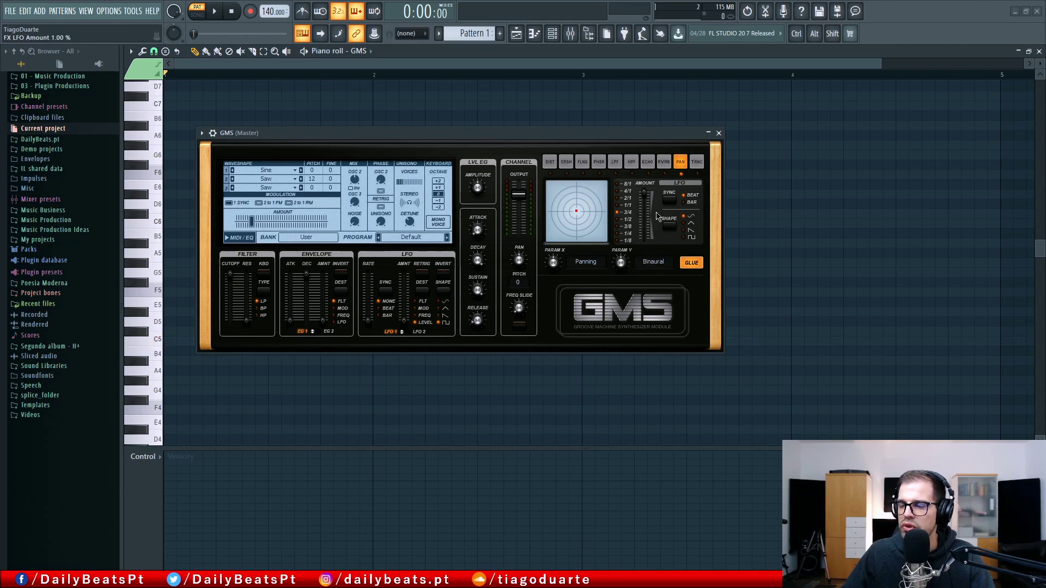
# Play C5, C6, G5 and two low notes to hear the panning
pyautogui.press('e')
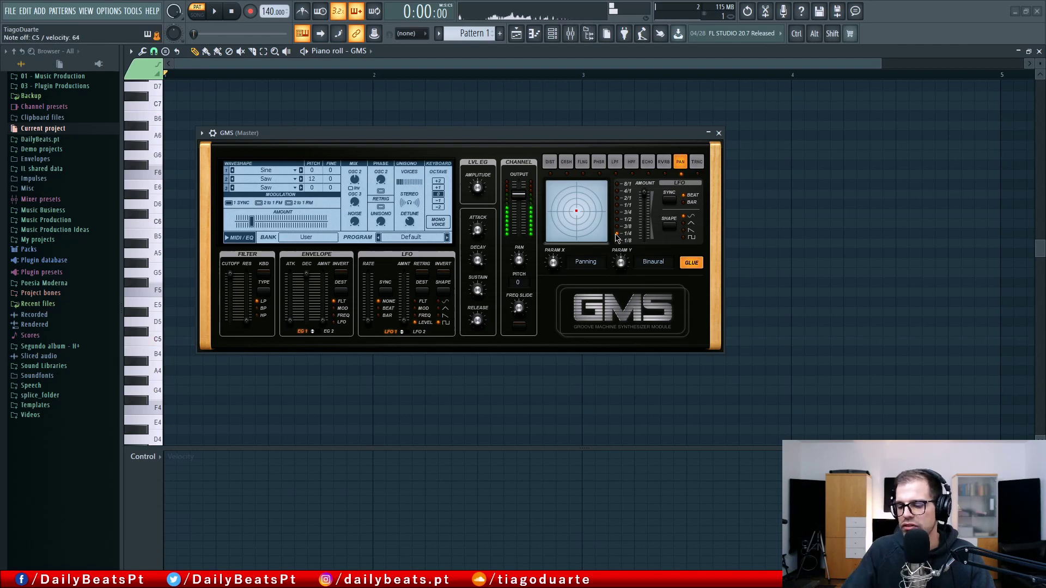
pyautogui.press('t')
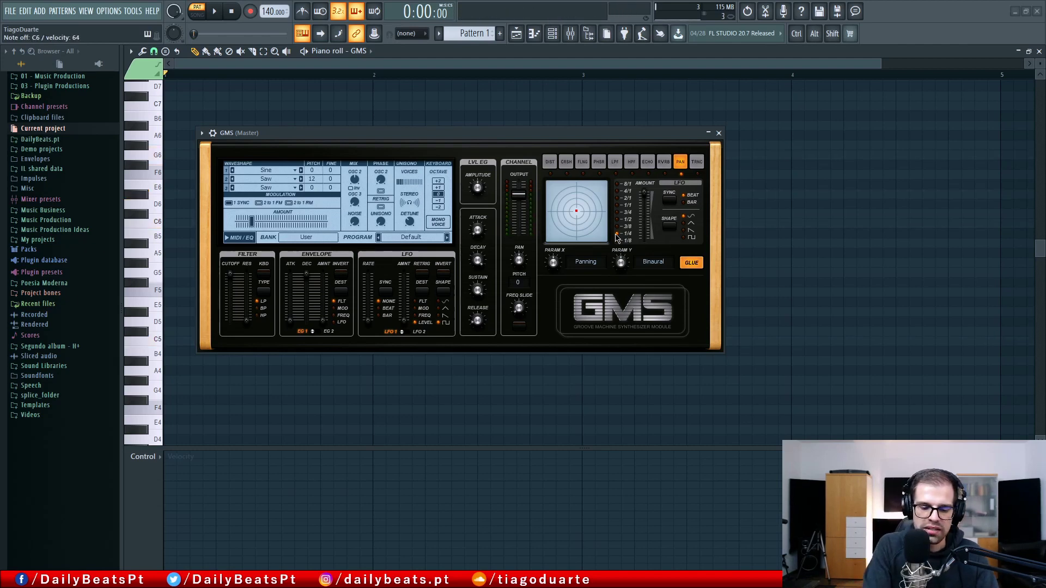
pyautogui.press('y')
pyautogui.press('y')
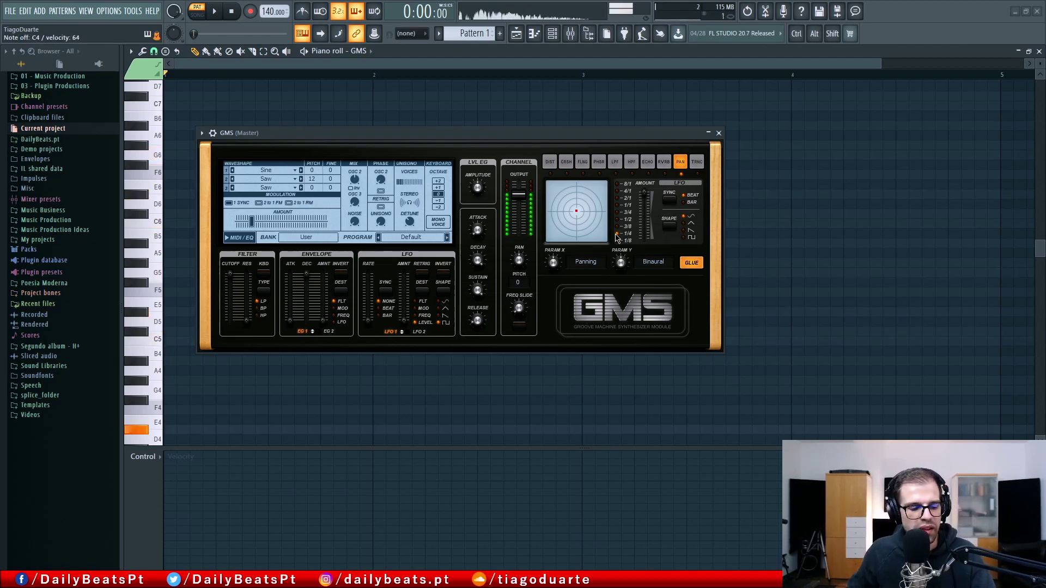
pyautogui.press('z')
pyautogui.press('v')
pyautogui.press('v')
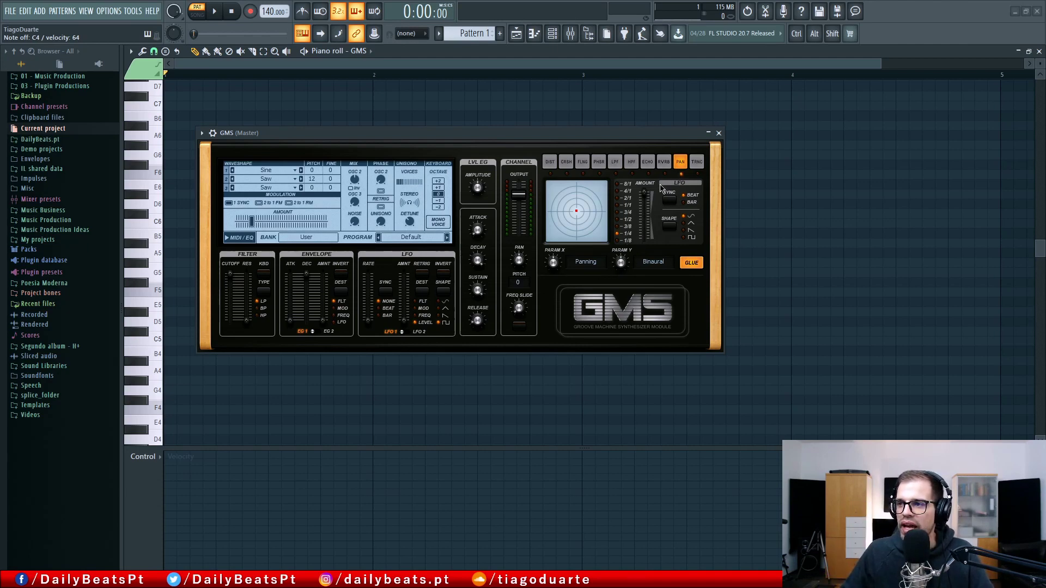
pyautogui.moveTo(645, 211)
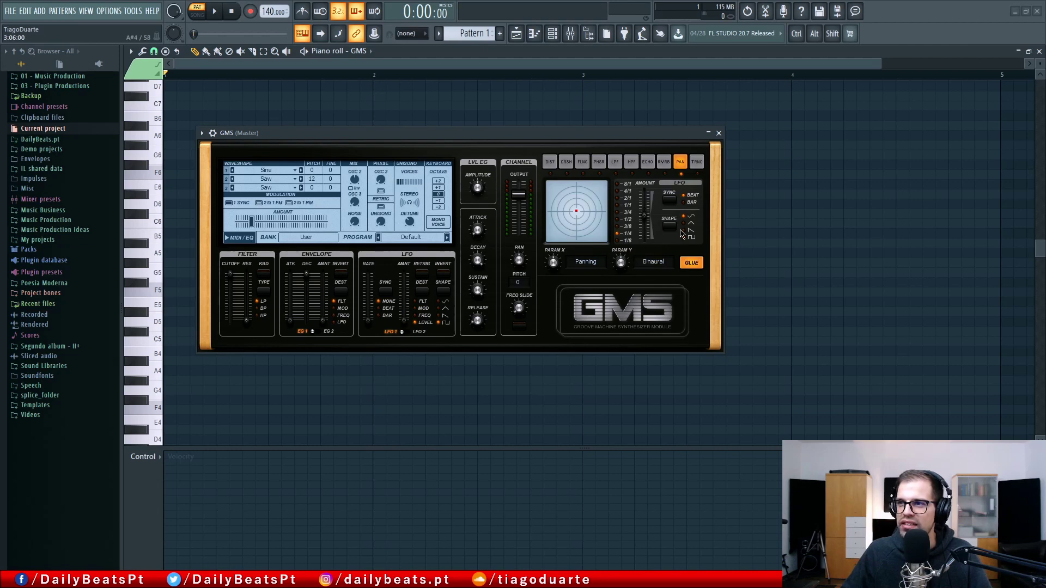
# Switch off Pan's glue and step back through Reverb and low-pass to the Crush effect
pyautogui.click(693, 263)
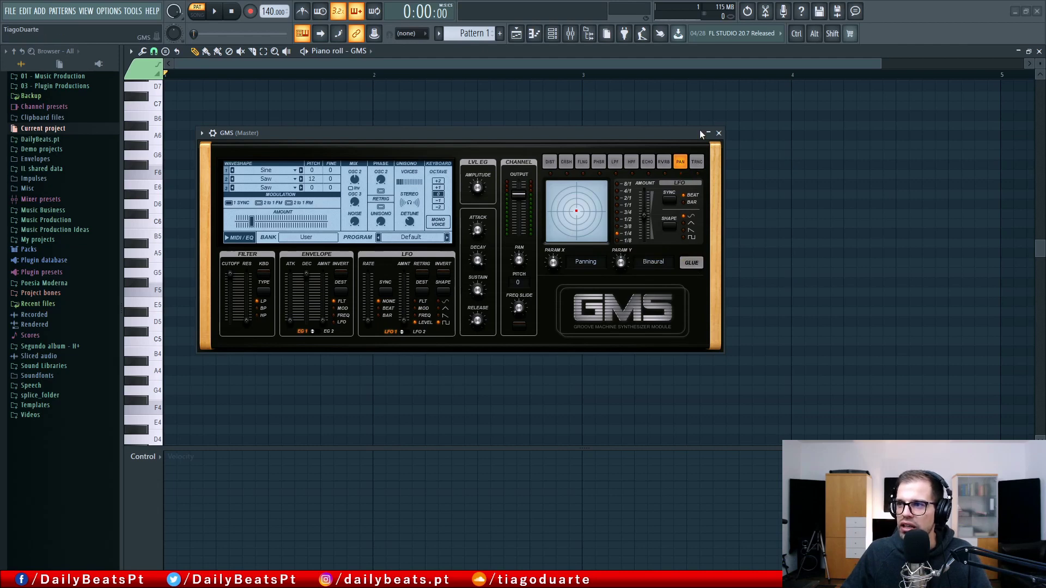
pyautogui.click(696, 162)
pyautogui.click(663, 162)
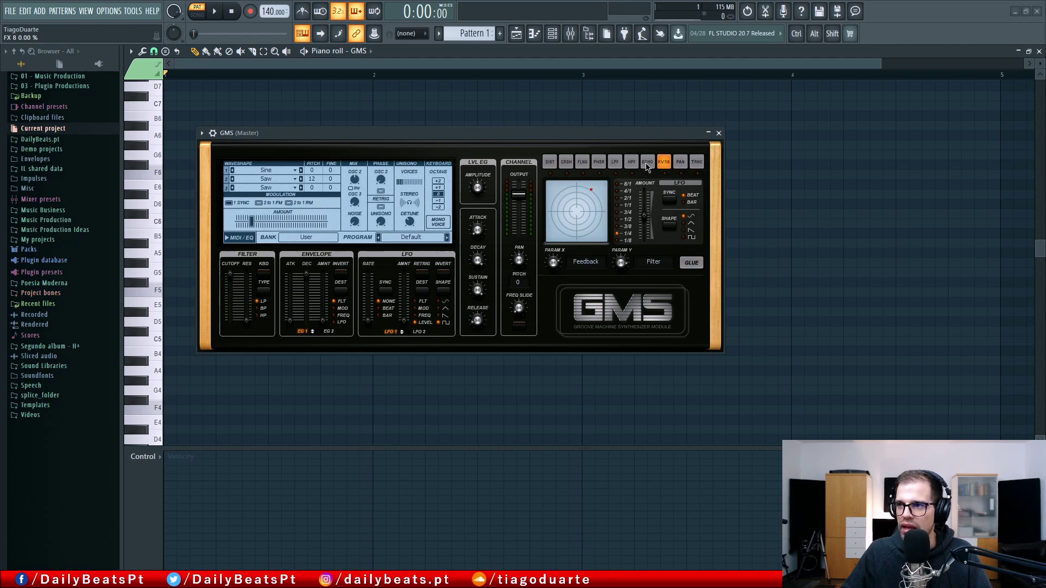
pyautogui.click(648, 161)
pyautogui.click(631, 162)
pyautogui.click(598, 161)
pyautogui.click(565, 162)
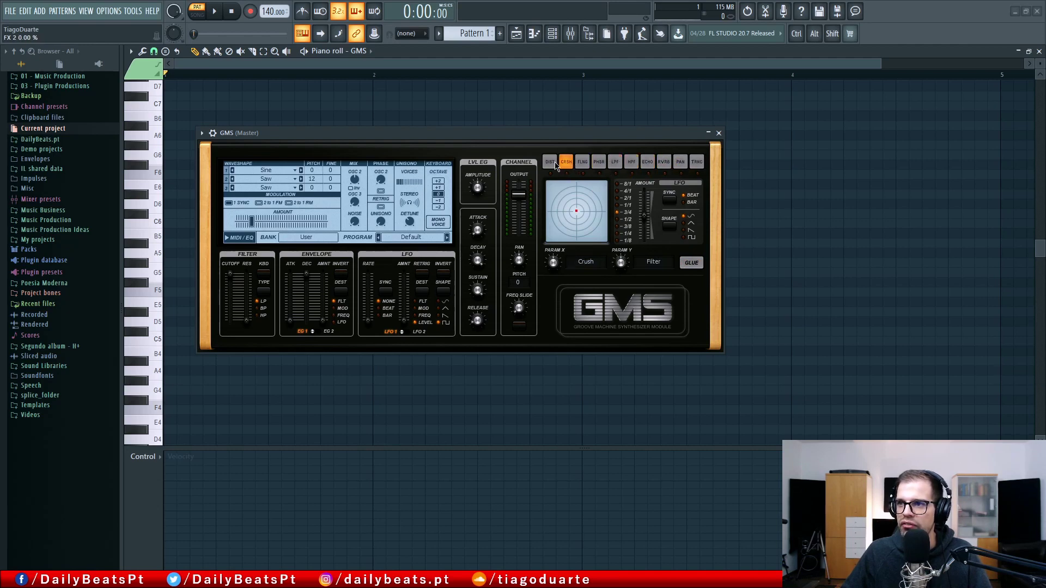